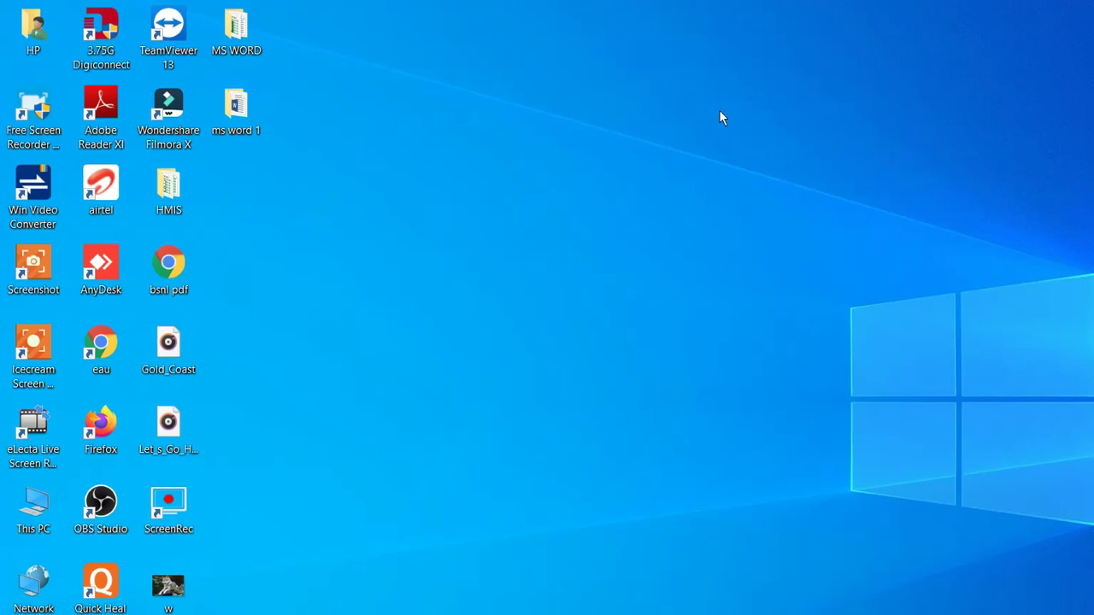
- Open the 'ms word' document from the ms word 1 folder in Word
drag(344, 65, 840, 474)
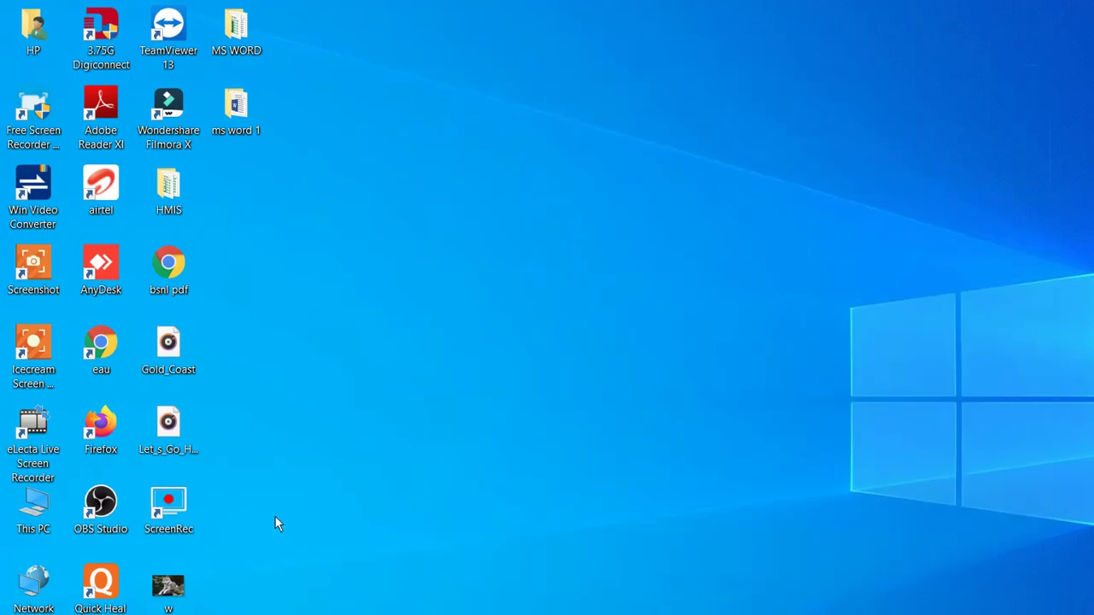
click(136, 609)
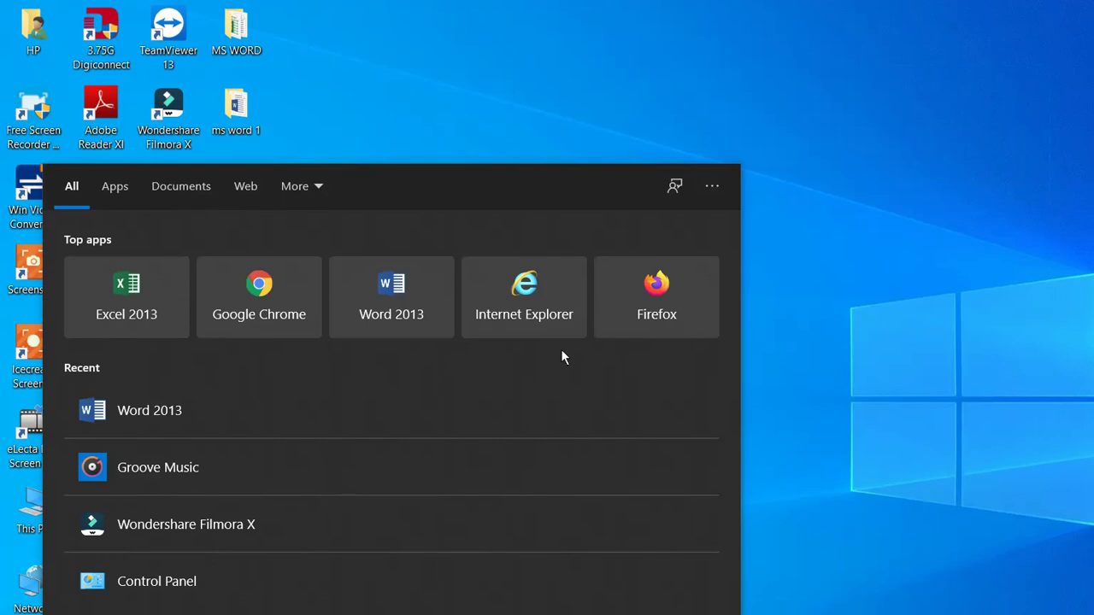
key(Escape)
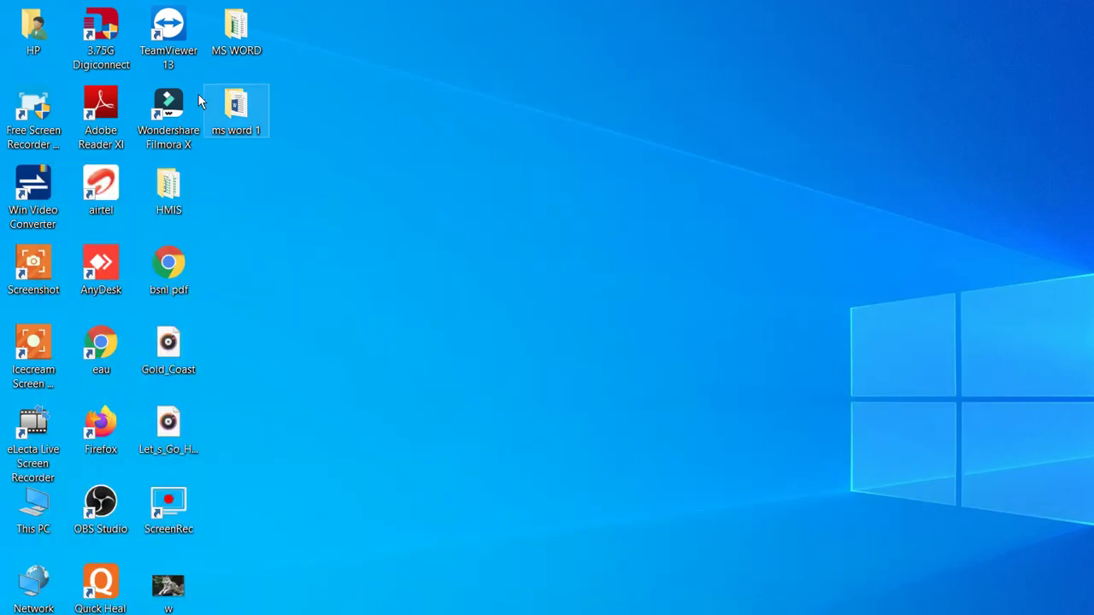
double_click(192, 95)
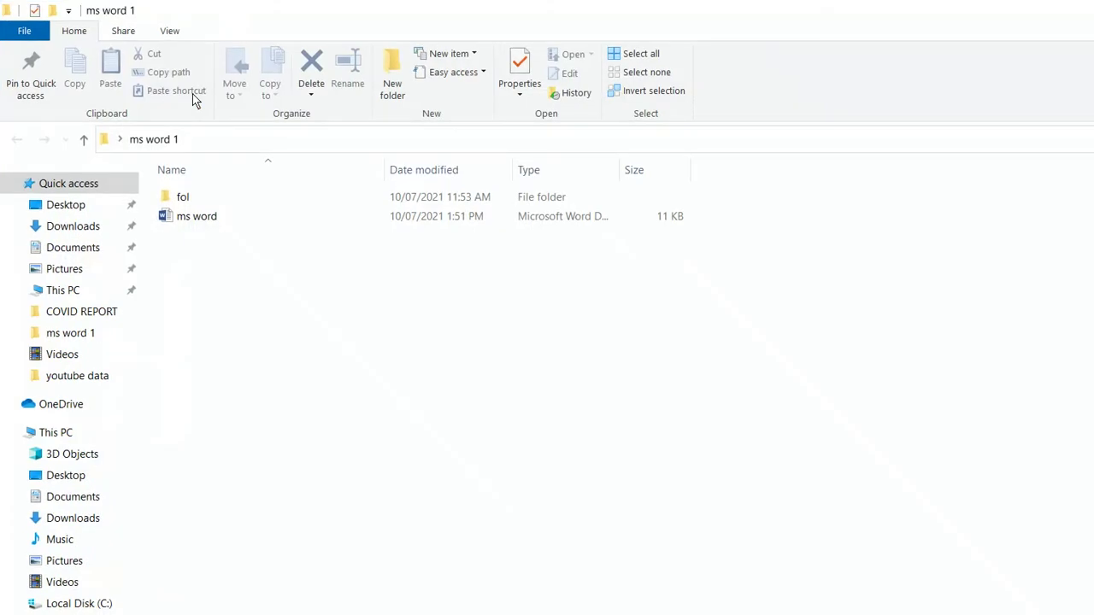
key(Down)
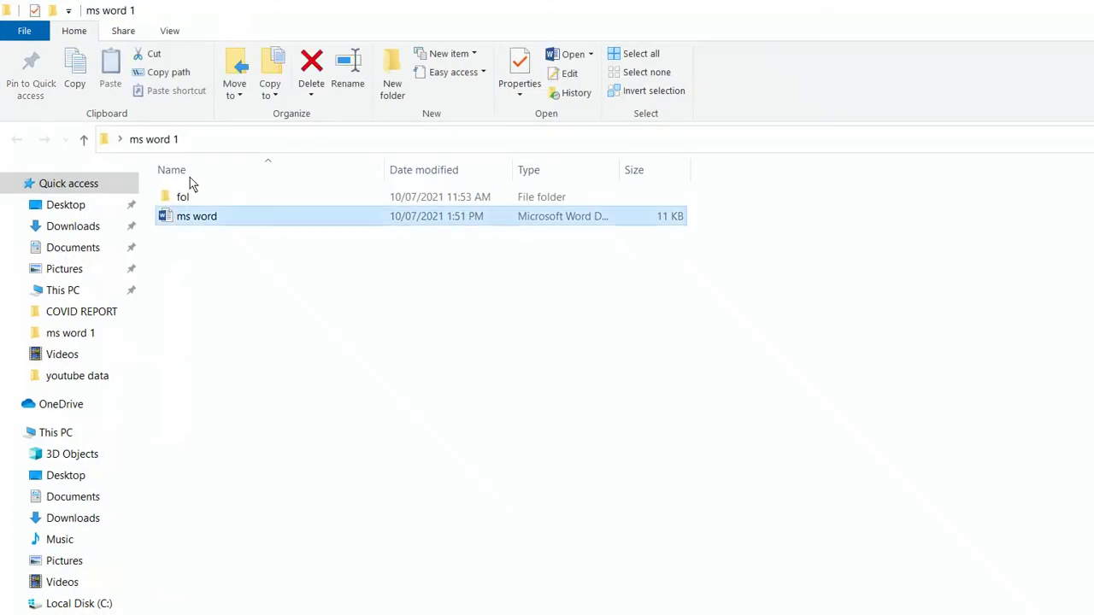
key(Return)
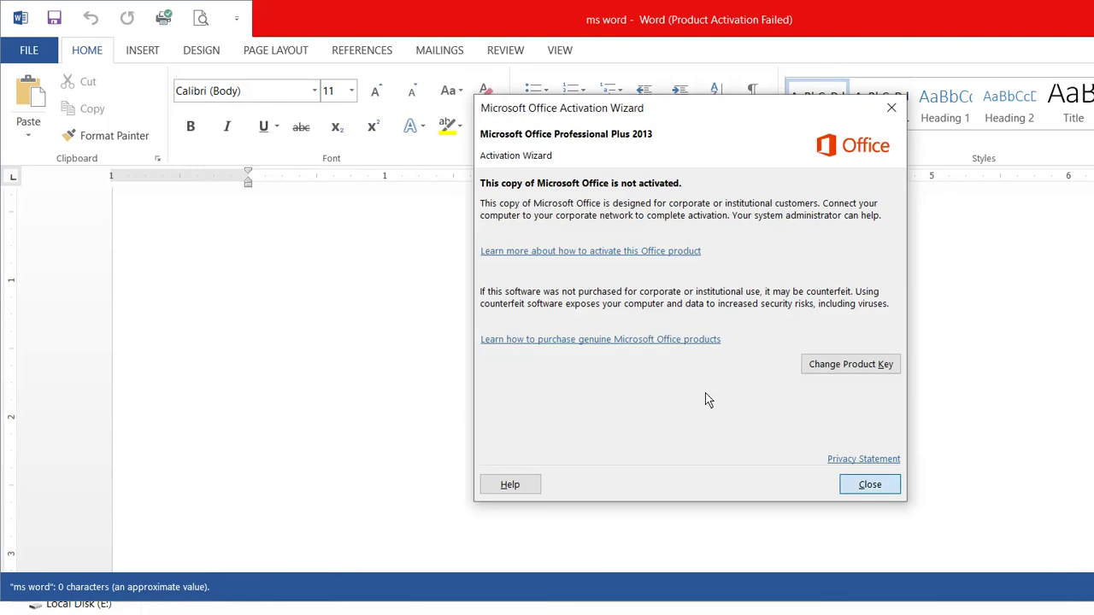
- Dismiss the Office Activation Wizard and bring up the Insert ribbon commands
key(Escape)
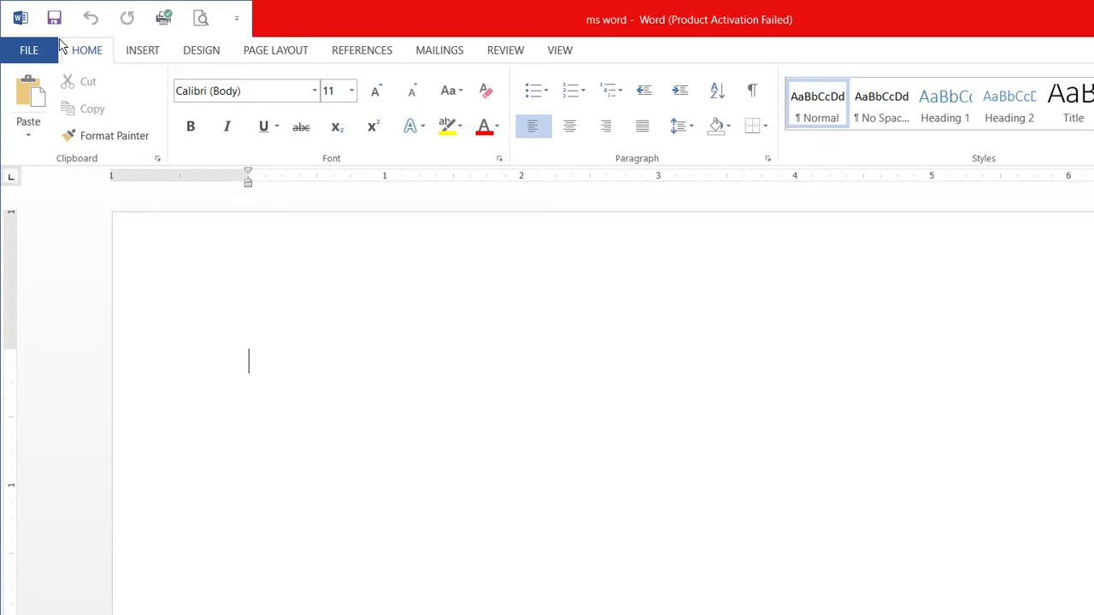
click(119, 48)
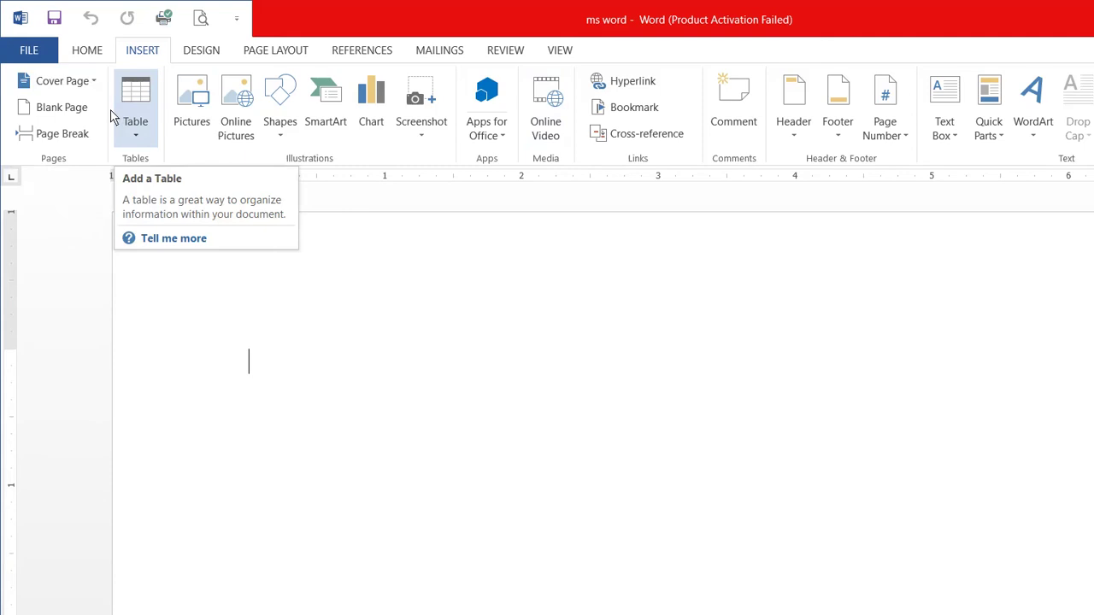
- Insert a 2×2 table by picking a 2-by-2 square in the Table grid
click(115, 94)
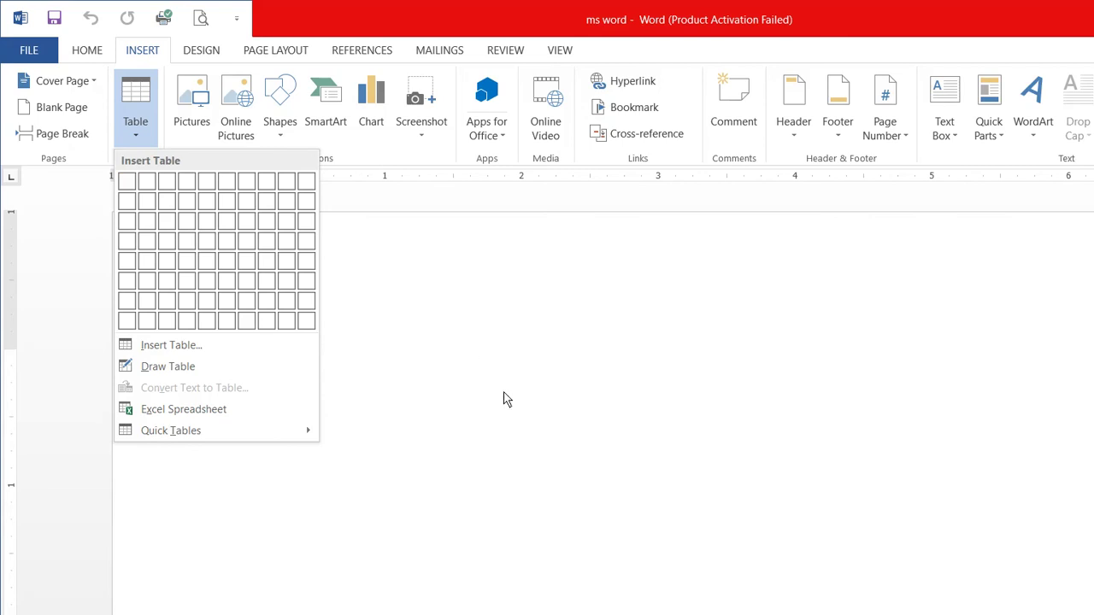
click(453, 346)
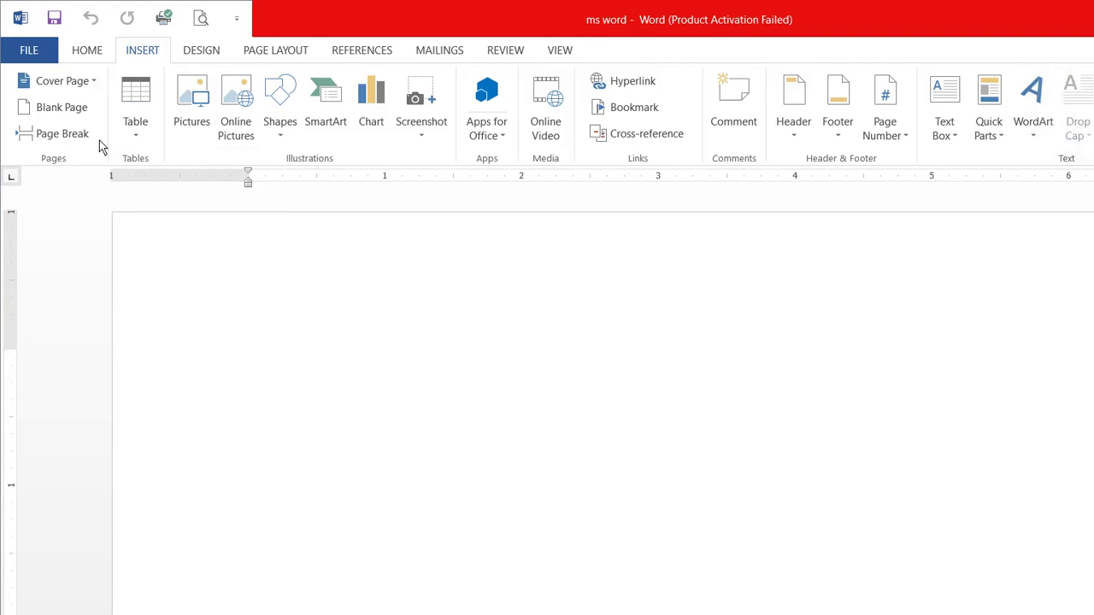
click(114, 81)
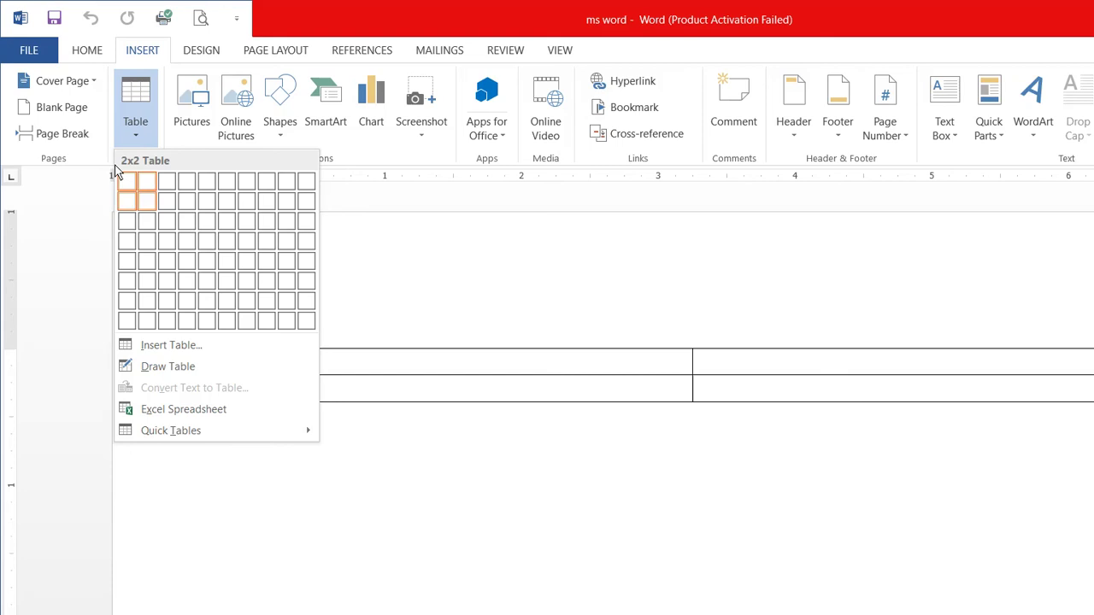
click(146, 200)
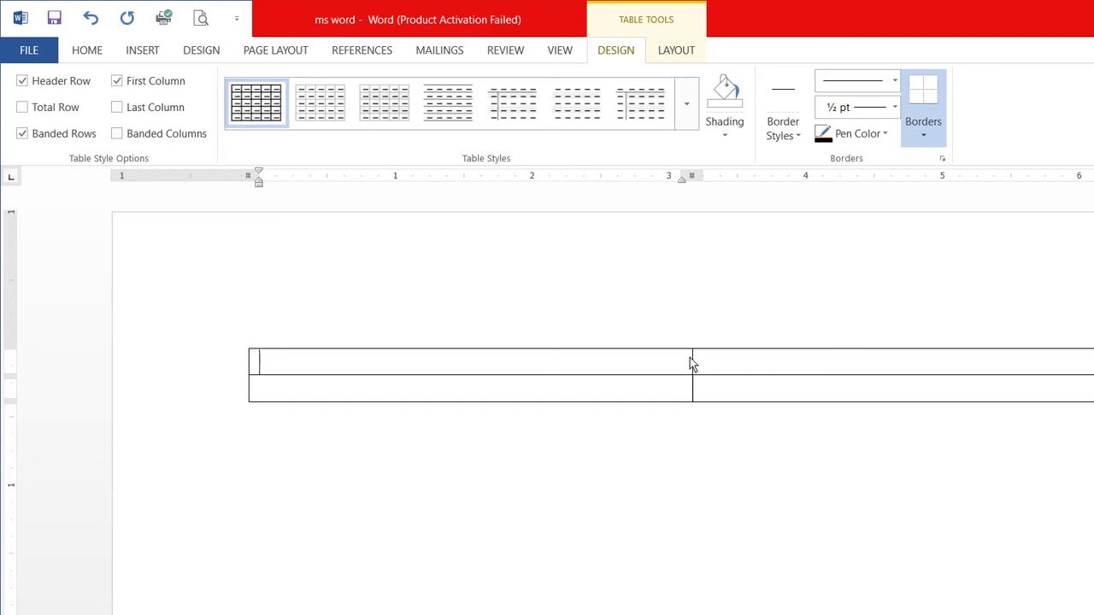
- Replace the 2×2 table with a 6-column, 4-row table via Insert Table
key(ctrl+z)
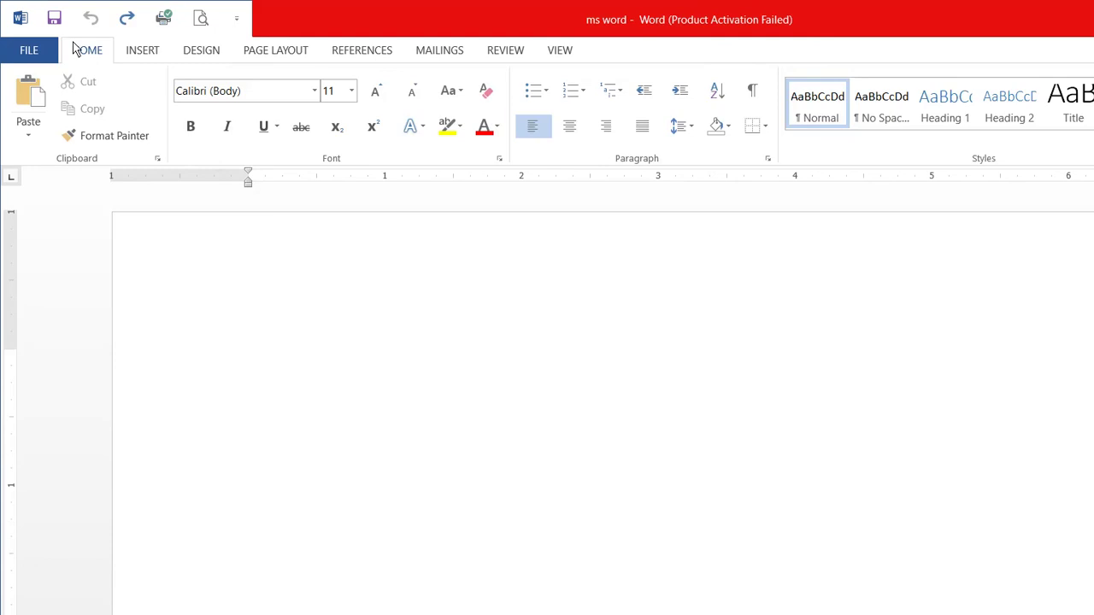
click(114, 41)
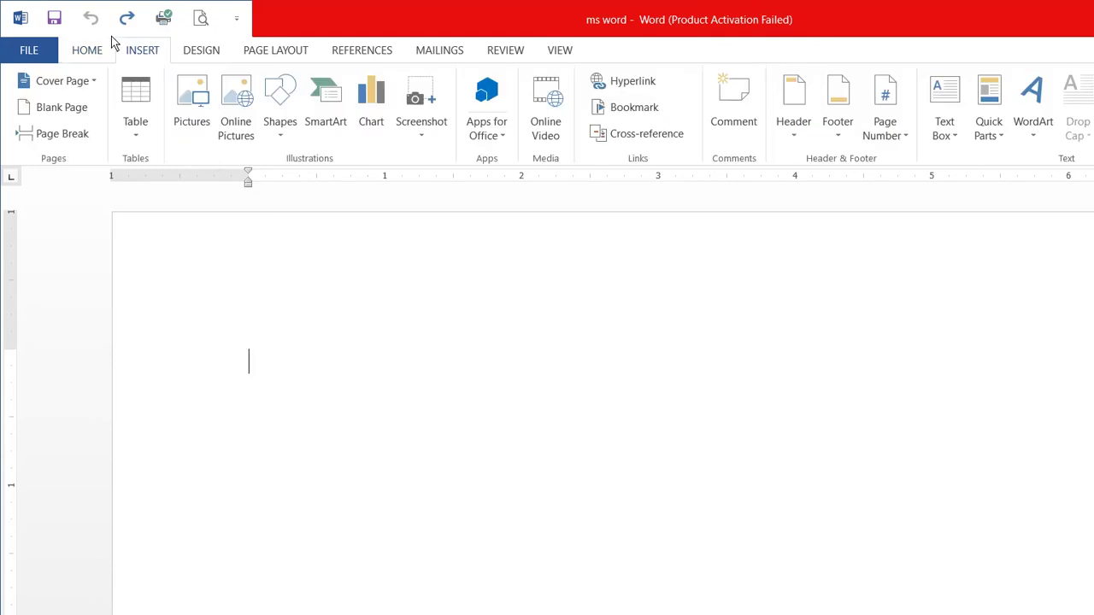
click(107, 114)
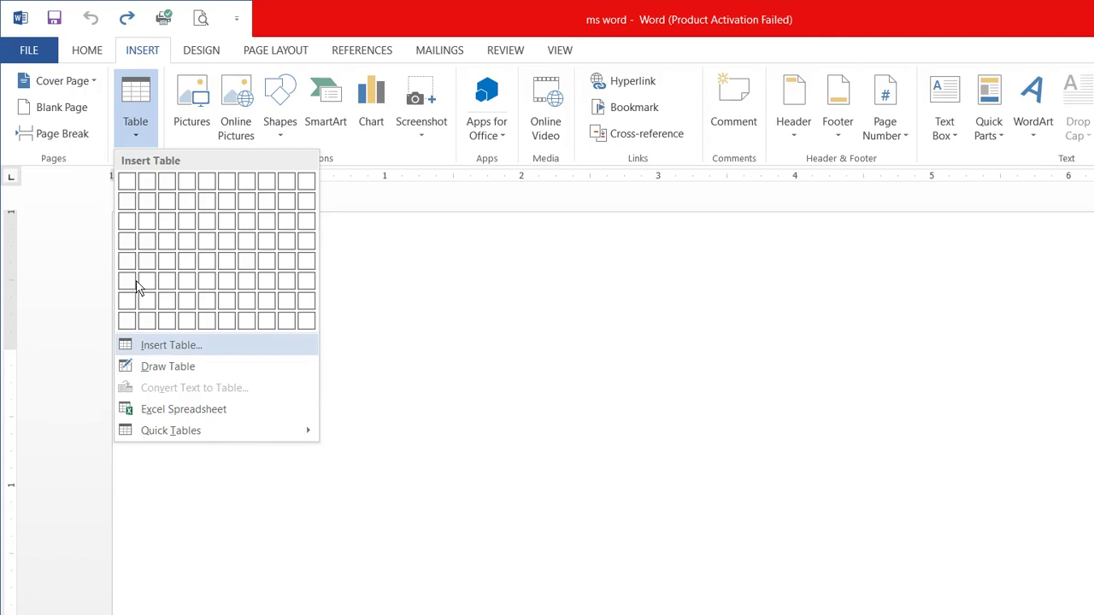
key(Up)
key(Return)
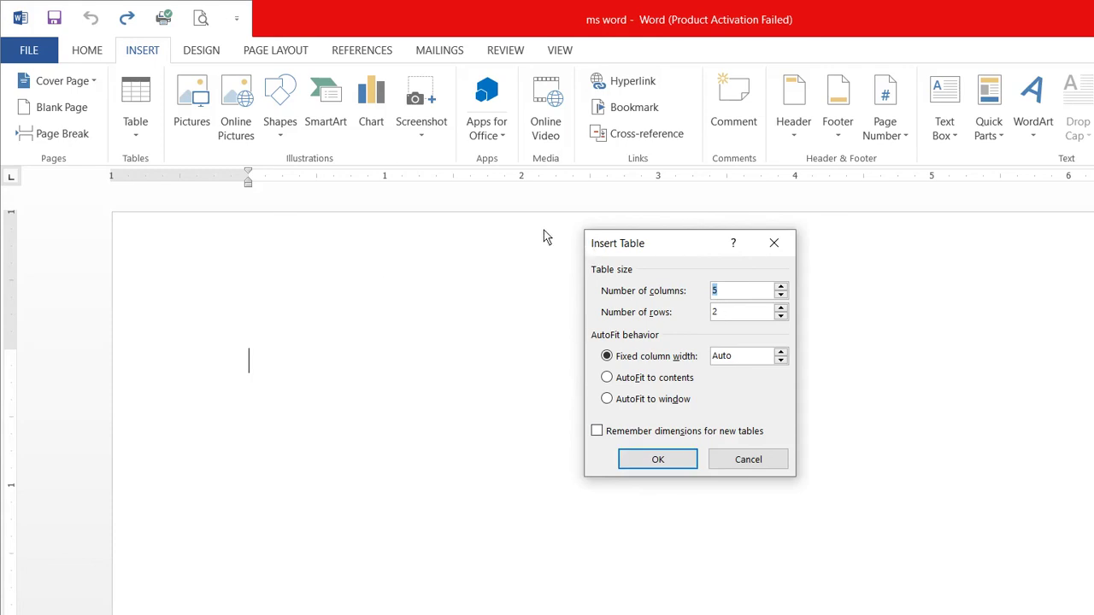
text(6)
key(Tab)
key(Tab)
text(4)
key(Return)
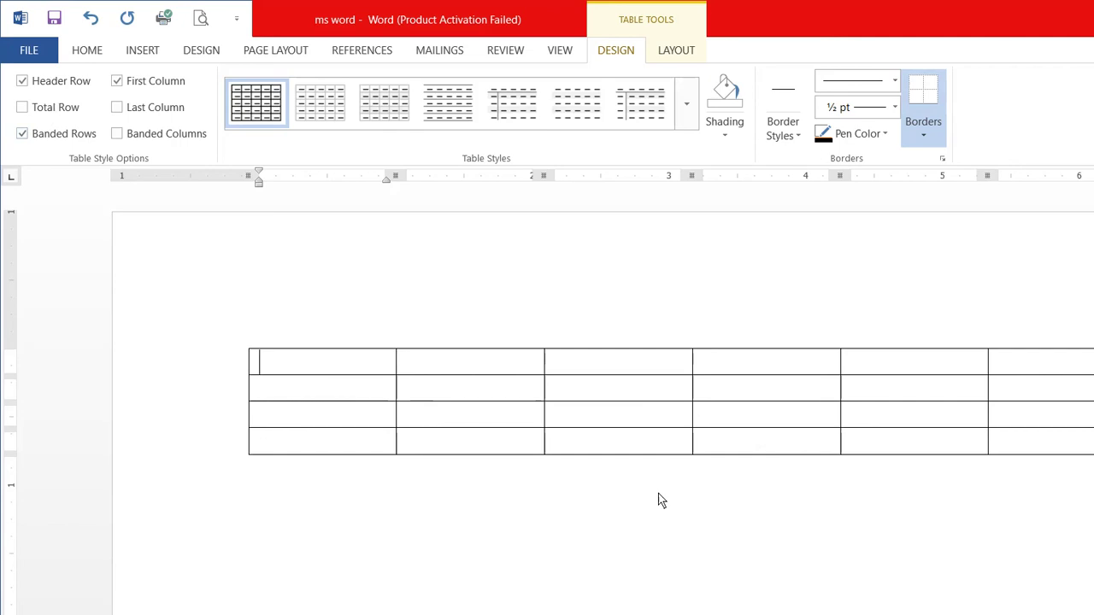
- Use Draw Table to add vertical lines splitting cells in the first two rows
click(115, 49)
click(134, 112)
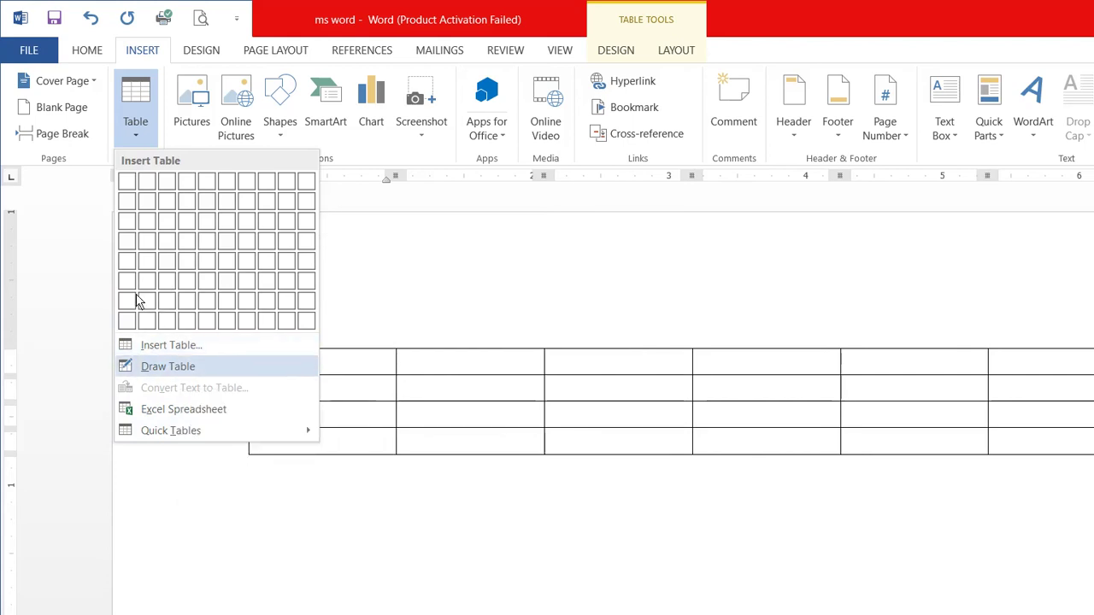
key(Escape)
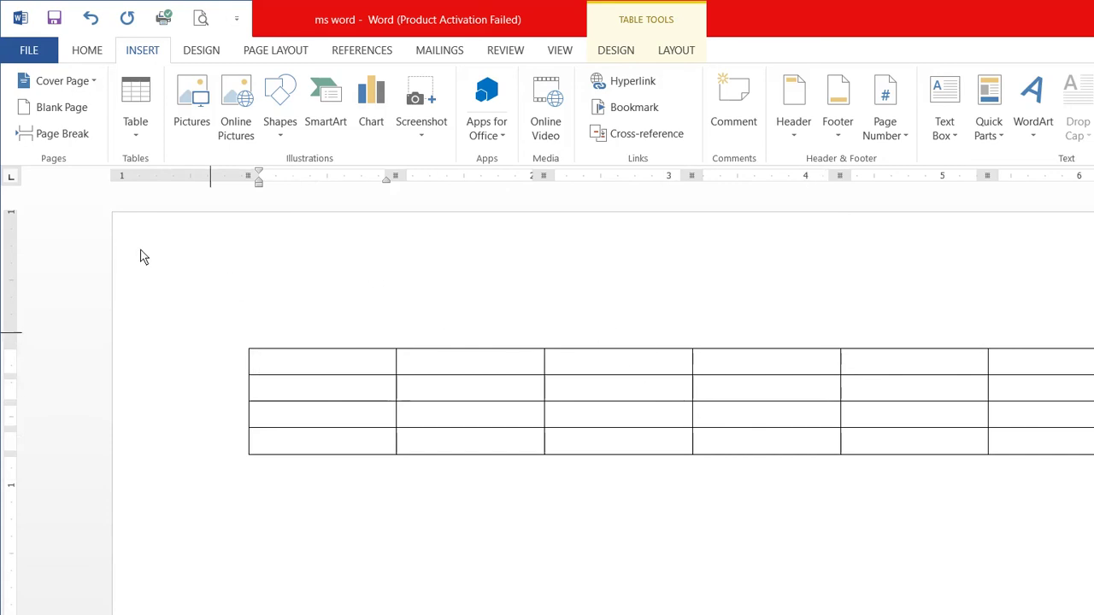
click(119, 111)
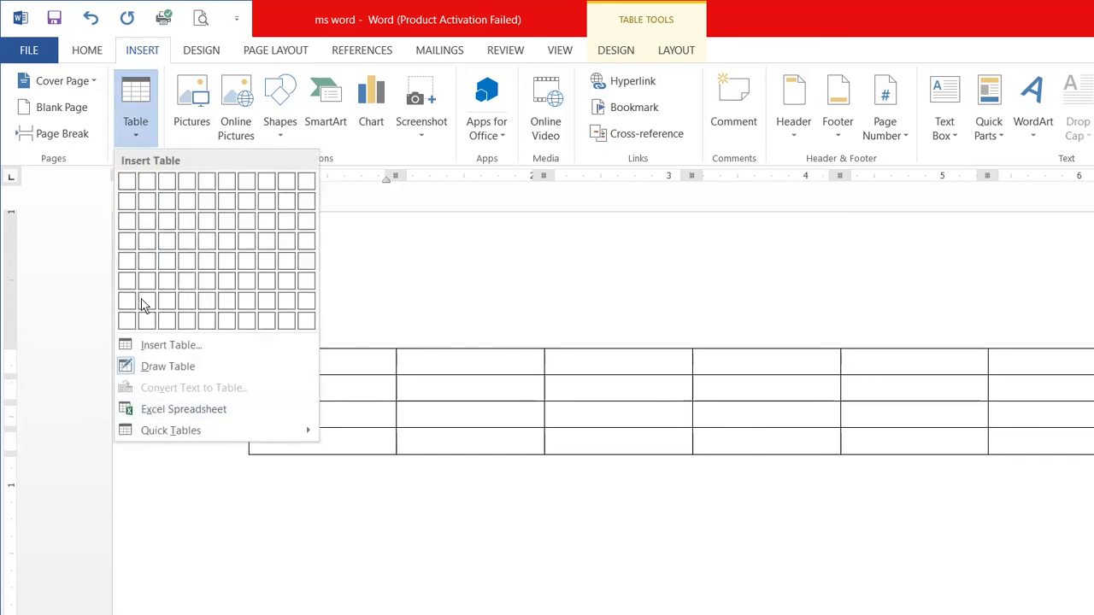
key(Escape)
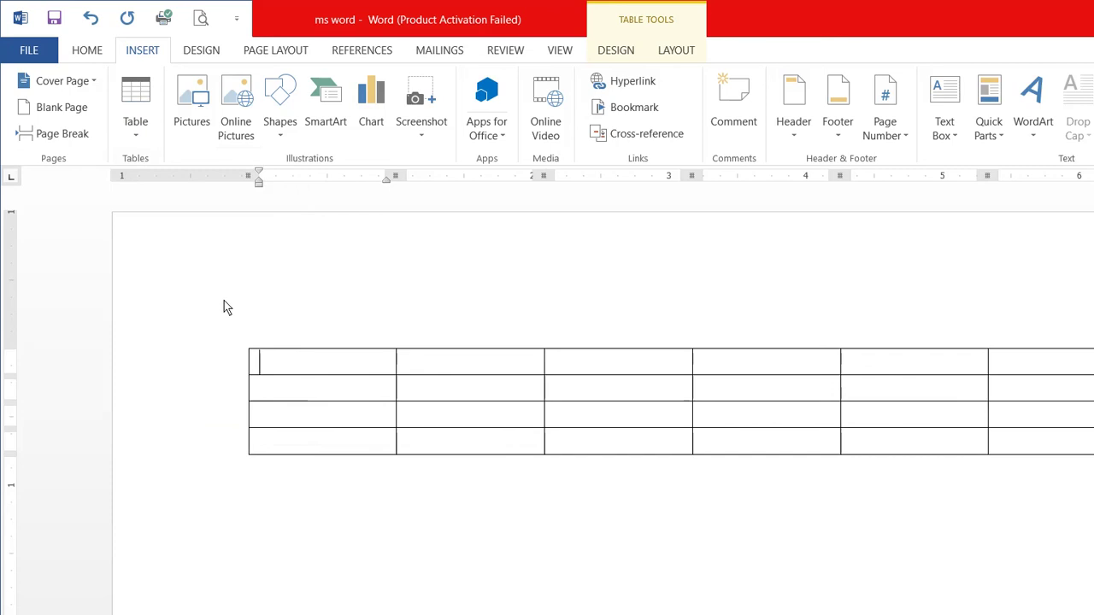
click(116, 111)
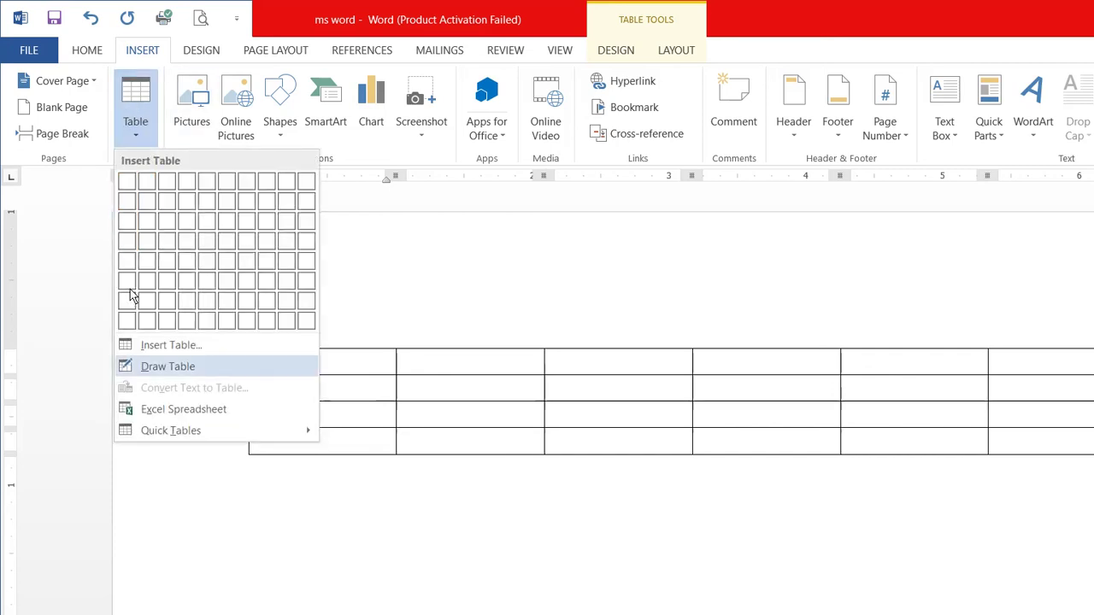
key(Escape)
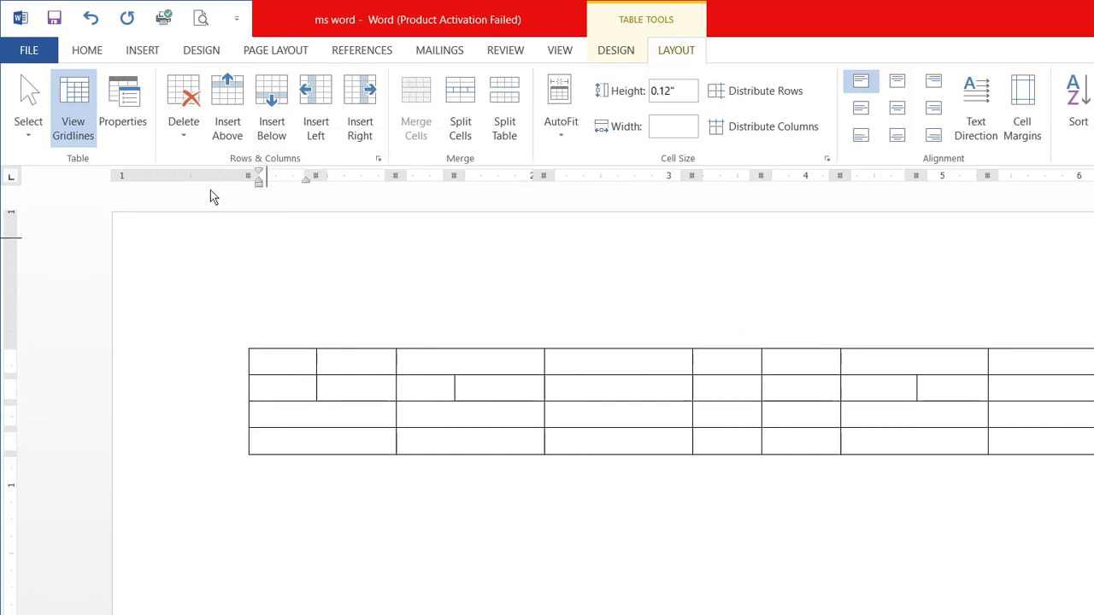
- Show the Table dropdown with its Excel Spreadsheet option
click(124, 49)
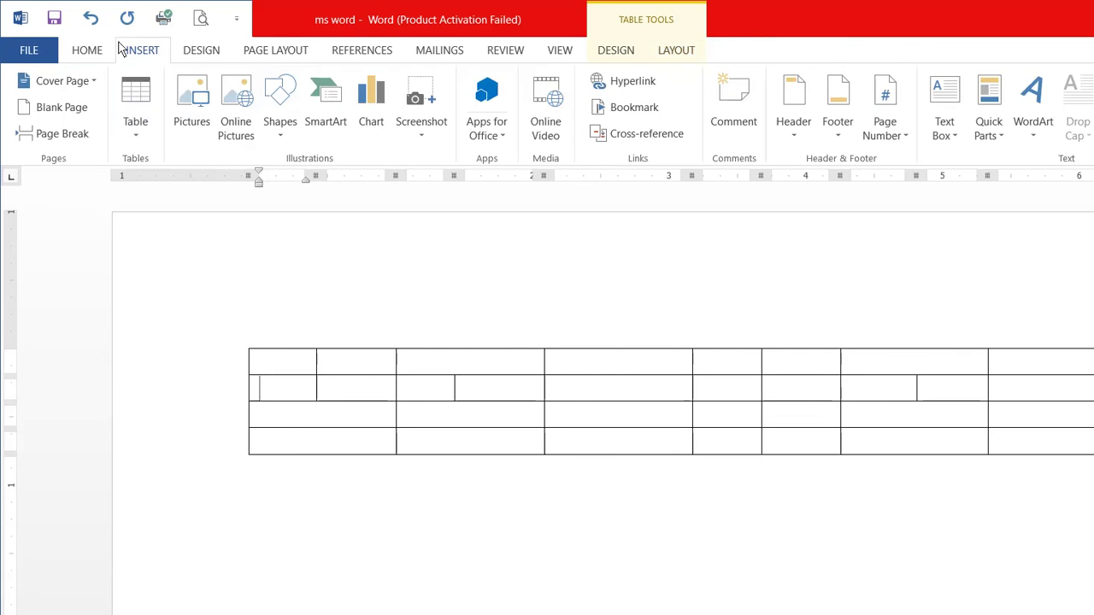
click(115, 116)
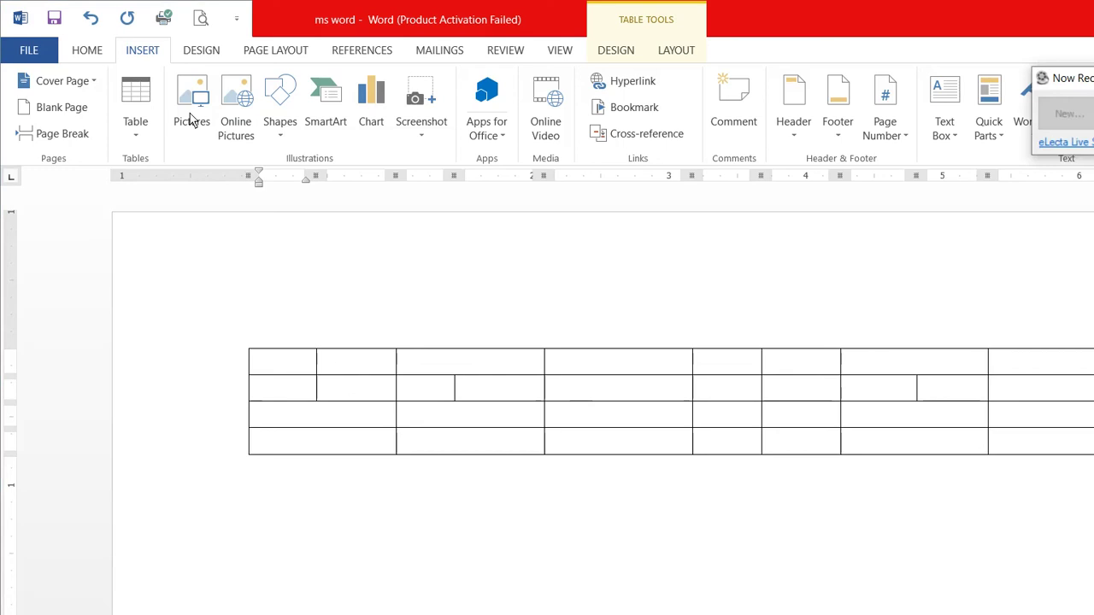
click(113, 104)
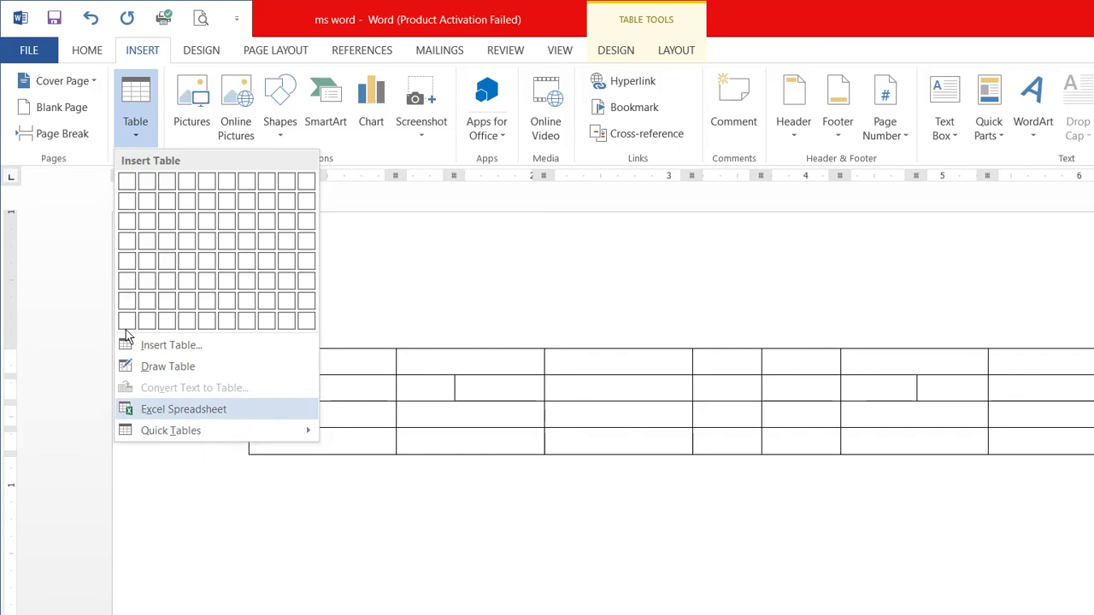
- Embed an Excel spreadsheet, dismiss the activation warning, and return to the document
key(Escape)
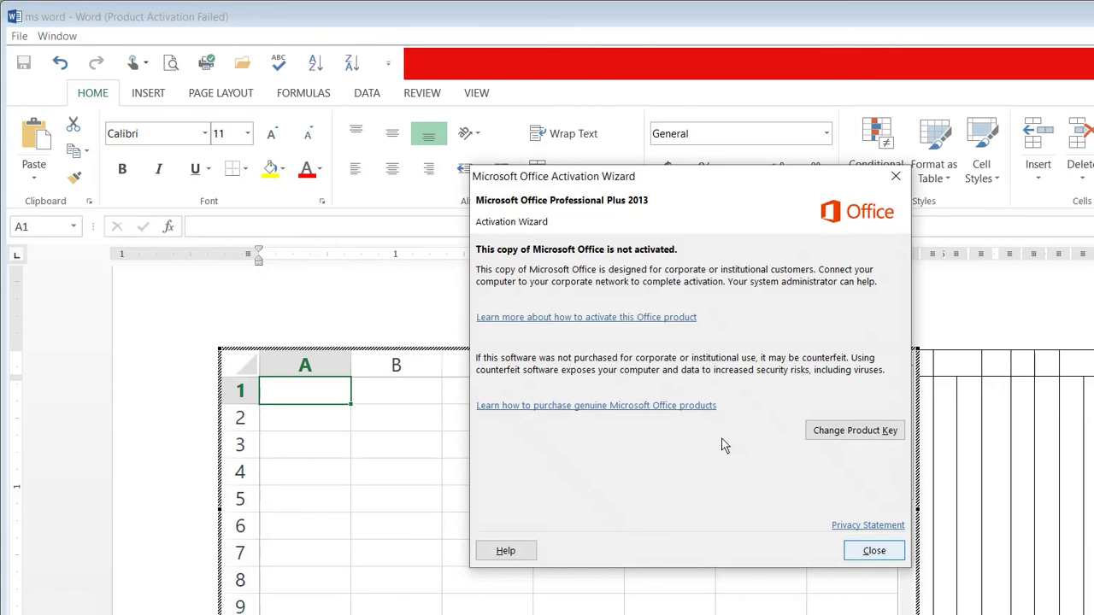
key(Escape)
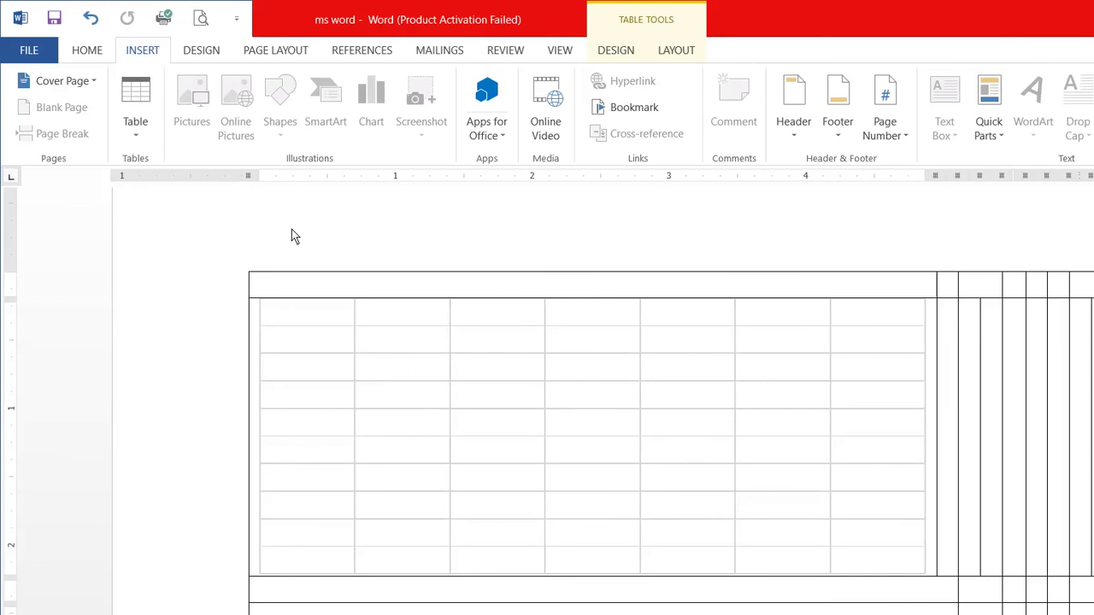
click(114, 104)
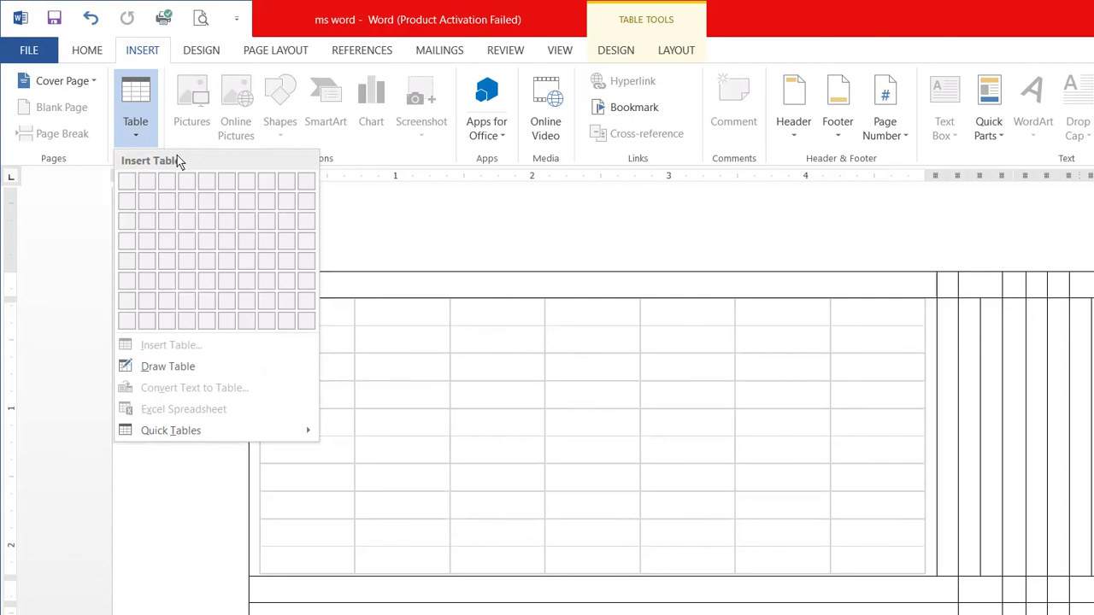
click(440, 253)
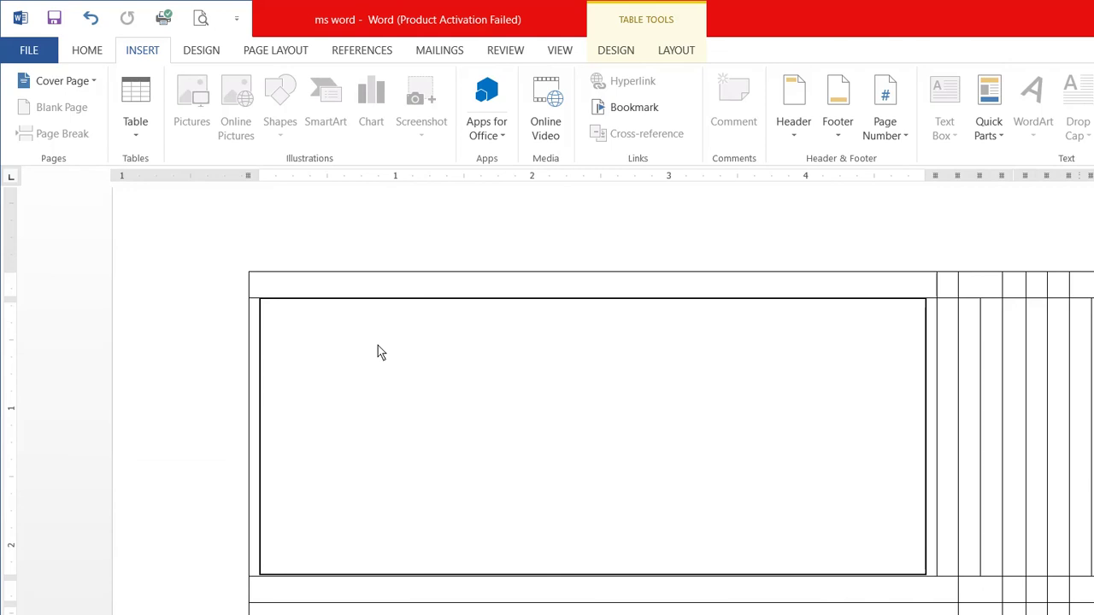
- Type DSFDSFDFDSFFDSFD in the table cell and FDSF on the line below
text(DSFDSFDFDSFFDSFD)
click(390, 380)
text(FDSF)
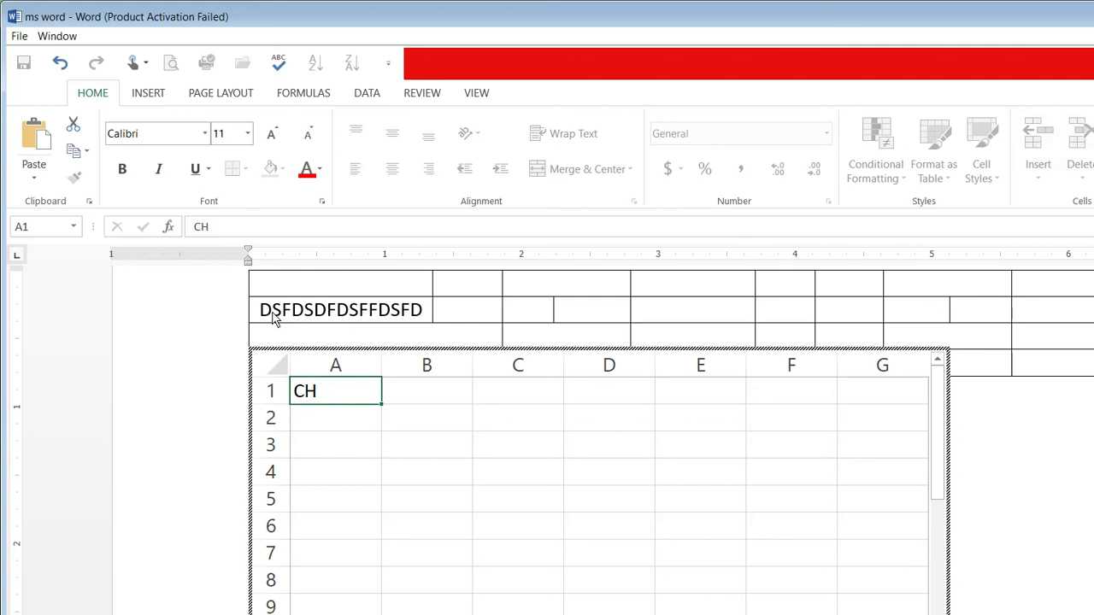
- Enter CH, GDD, JBB and SHSHH in the embedded sheet, then undo them
key(Tab)
text(G)
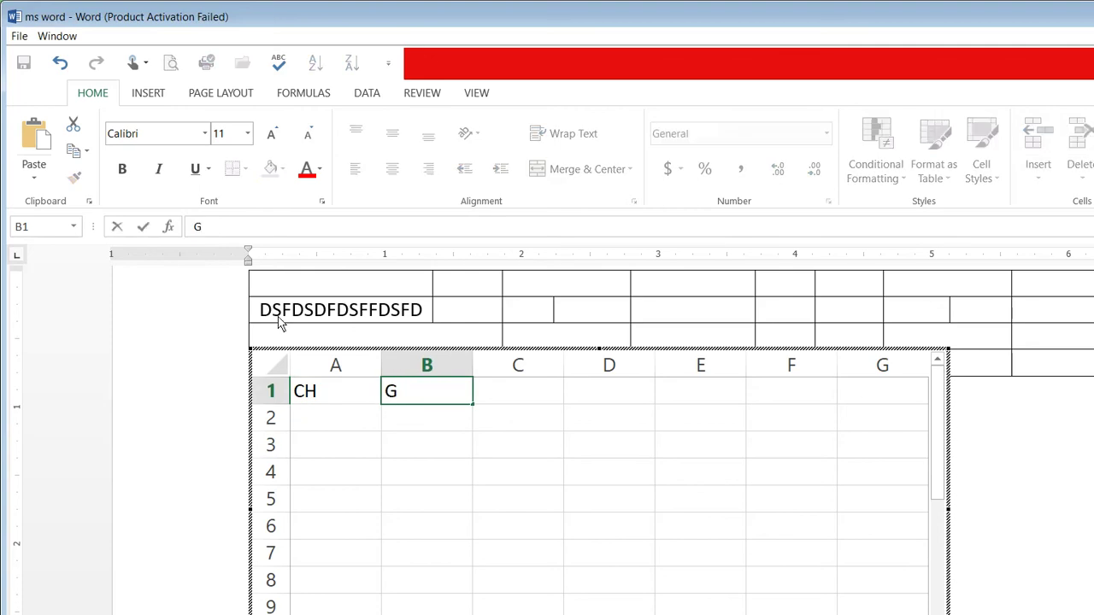
text(DD)
key(Tab)
text(J)
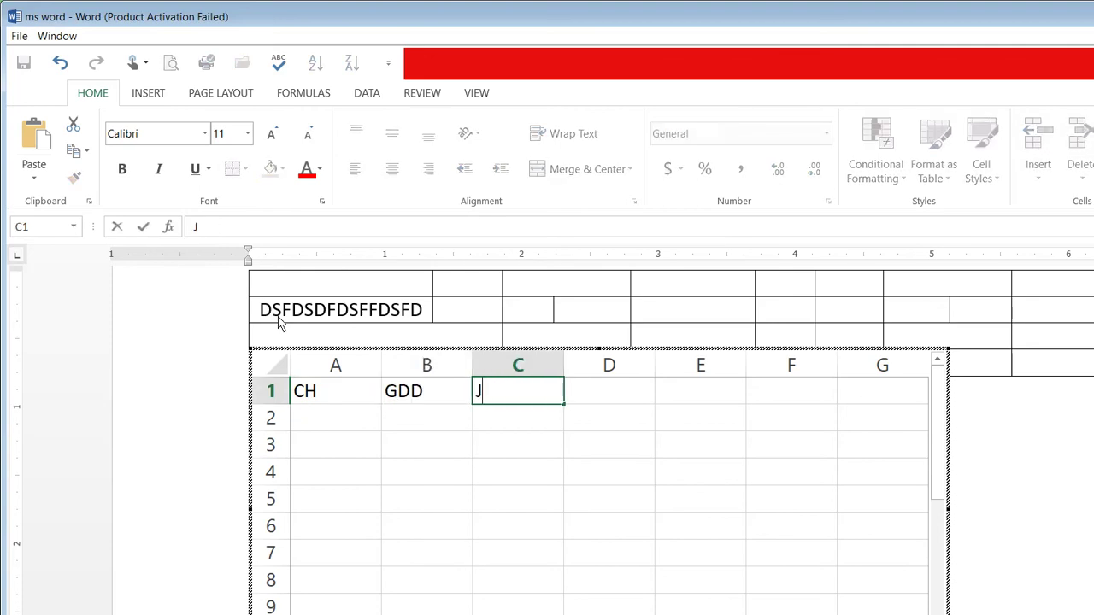
text(BB)
key(Return)
text(SHSHH)
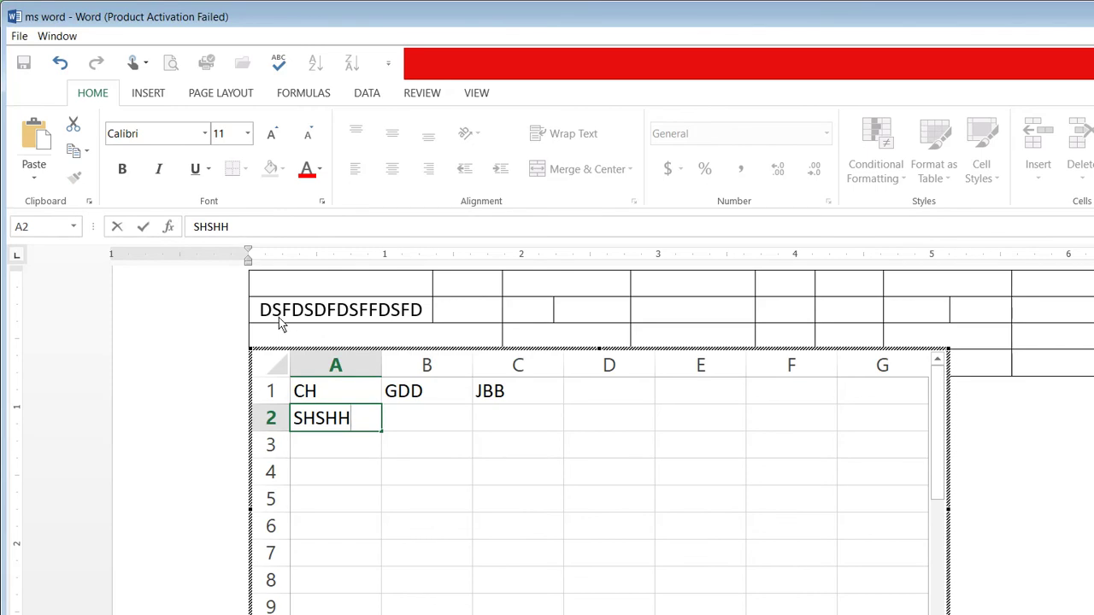
key(Tab)
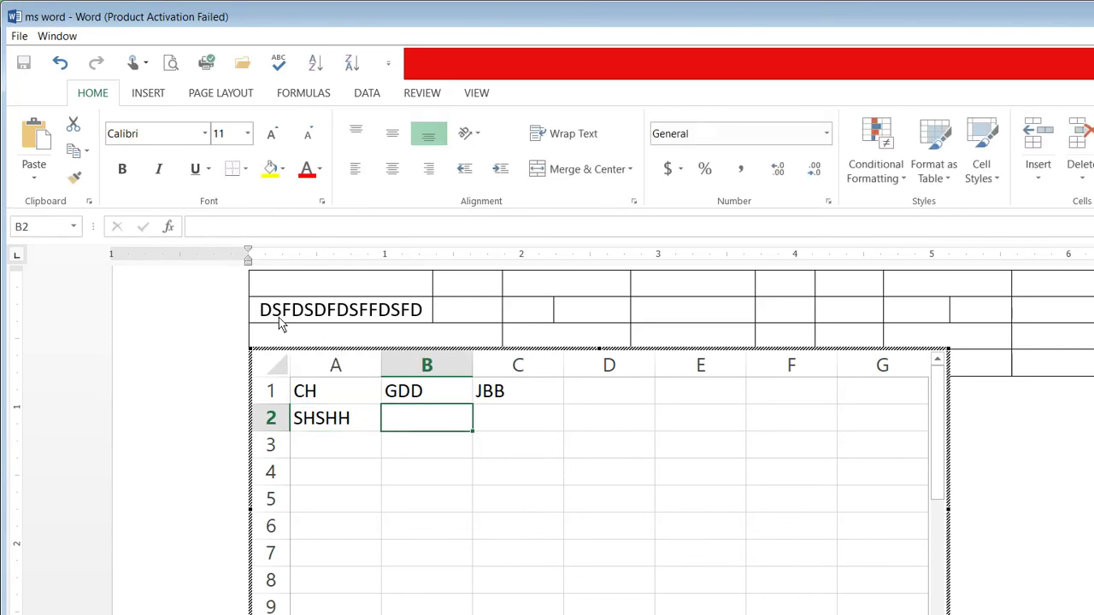
key(Return)
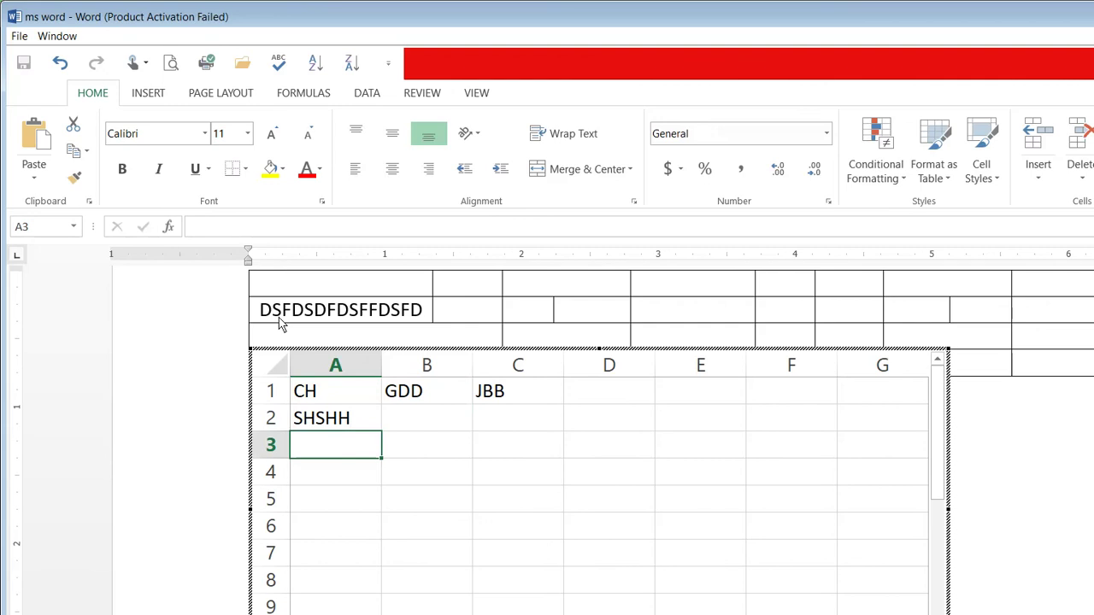
key(Down)
key(Down)
key(Down)
key(Down)
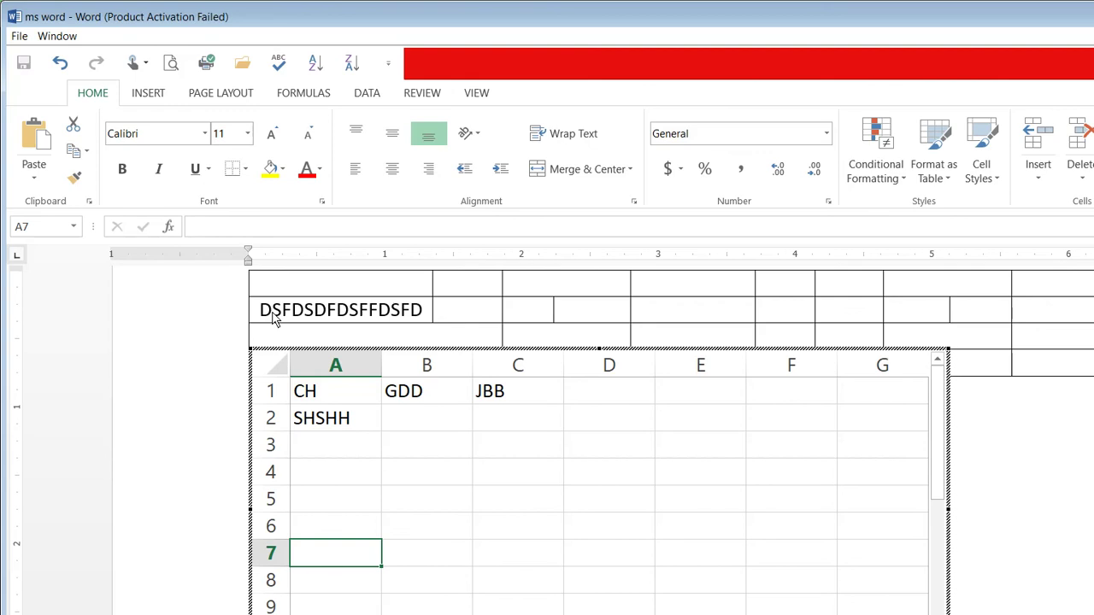
key(ctrl+z)
key(ctrl+z)
key(ctrl+z)
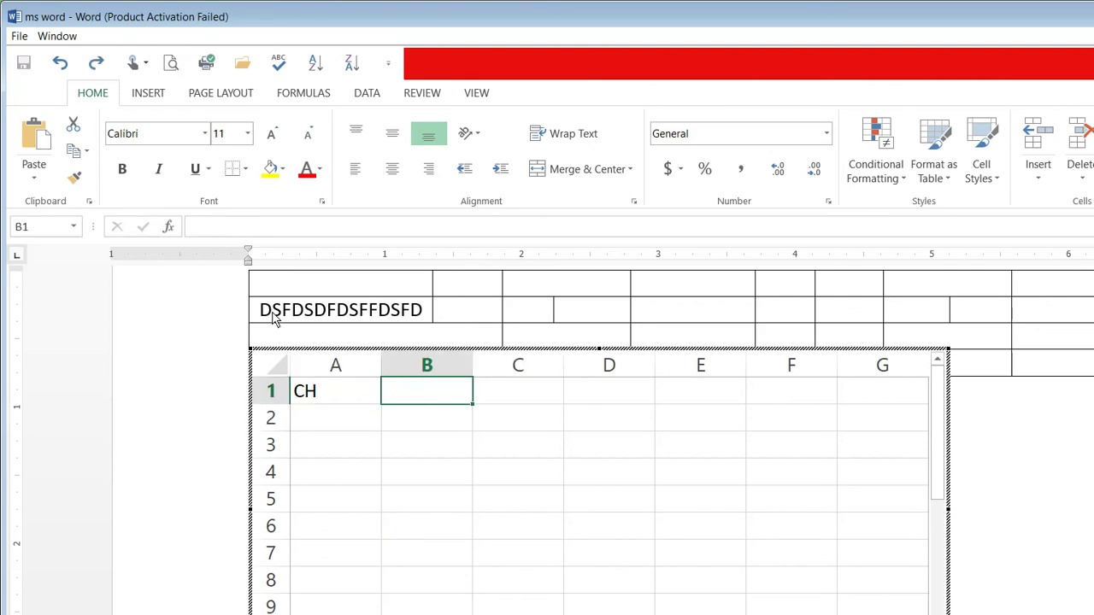
key(ctrl+z)
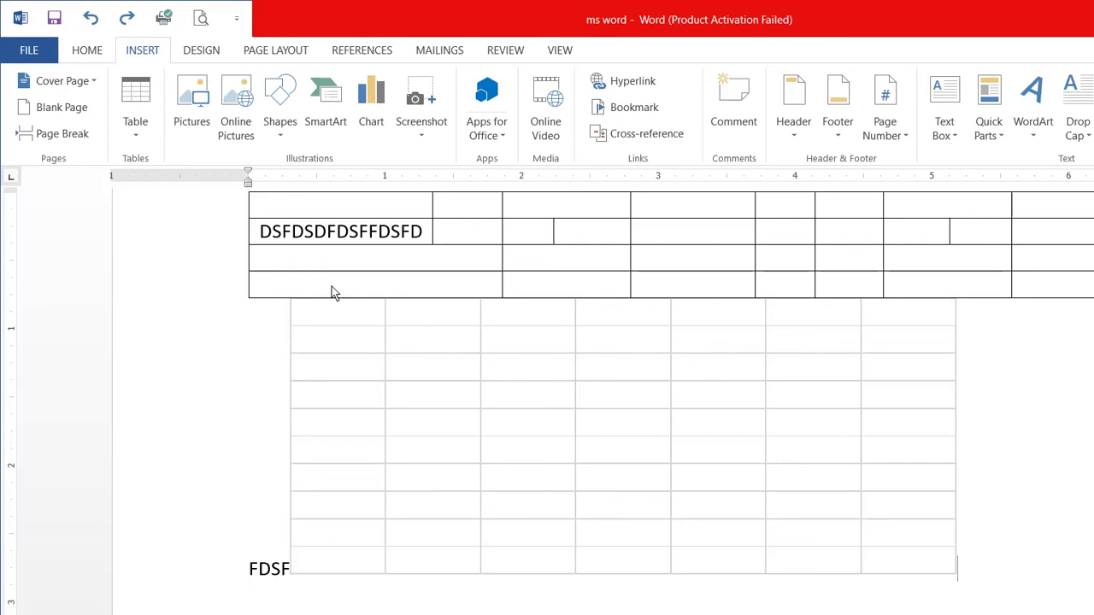
- Undo the FDSF text, cell text, and merged and split cells
scroll(332, 294, up, 3)
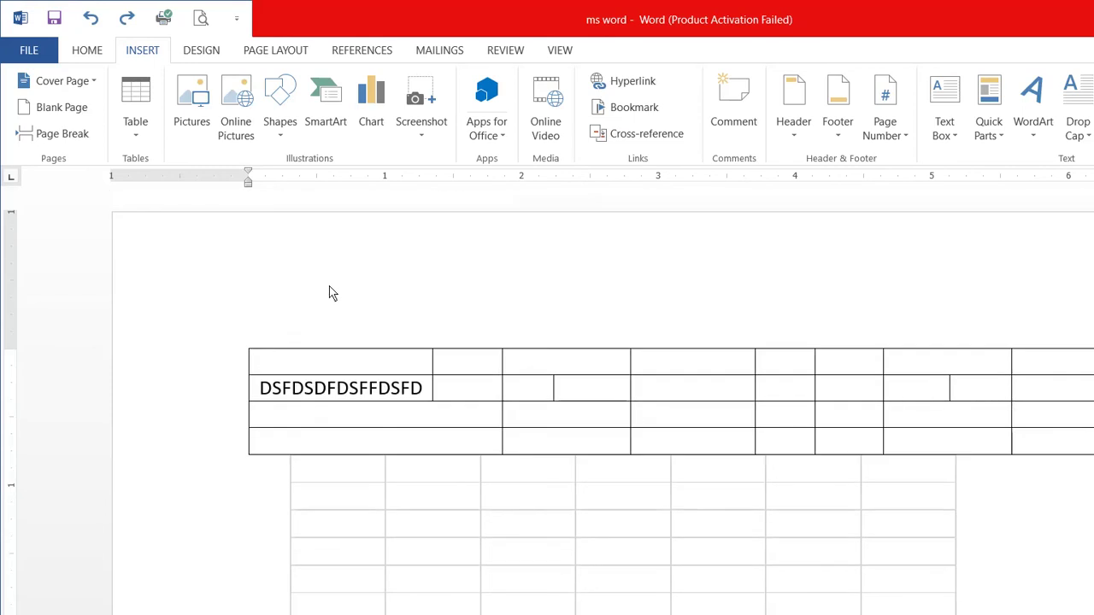
text(FDSF)
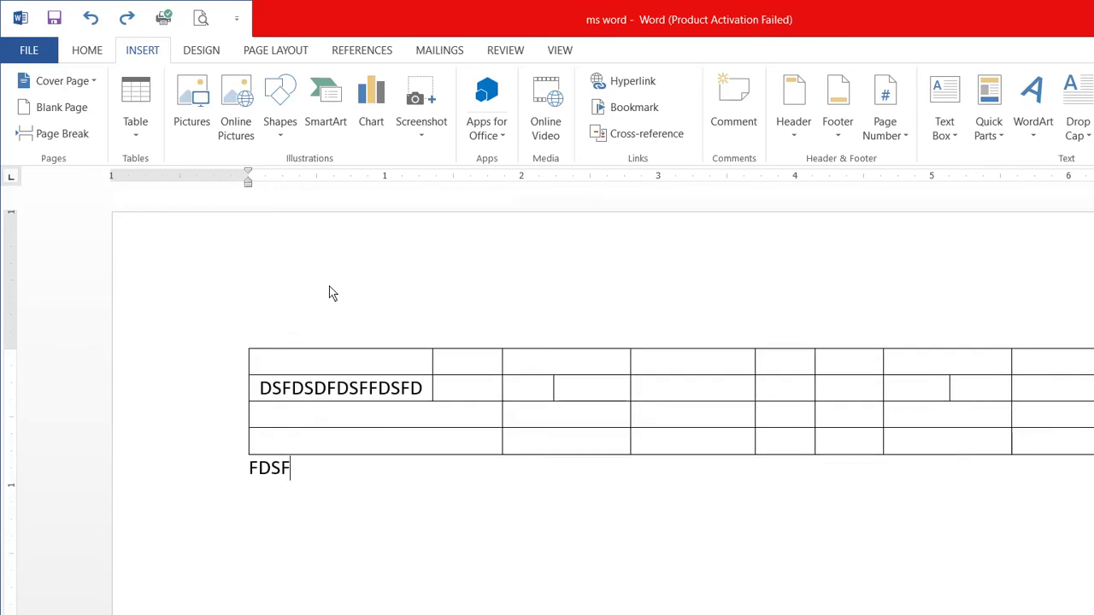
key(ctrl+z)
key(ctrl+z)
key(ctrl+z)
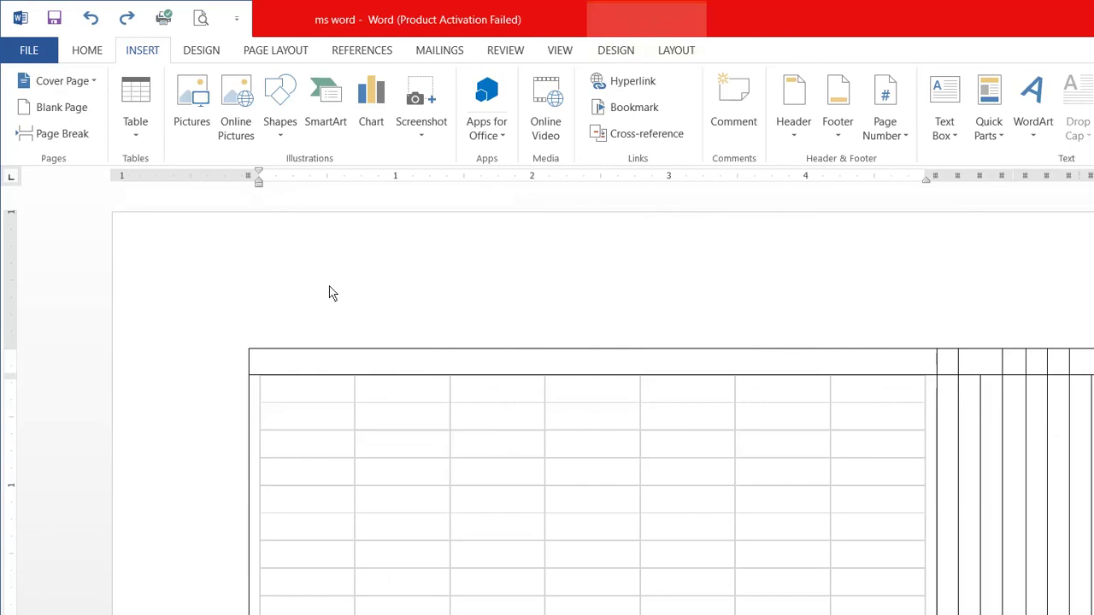
key(ctrl+z)
key(ctrl+z)
key(ctrl+z)
key(ctrl+z)
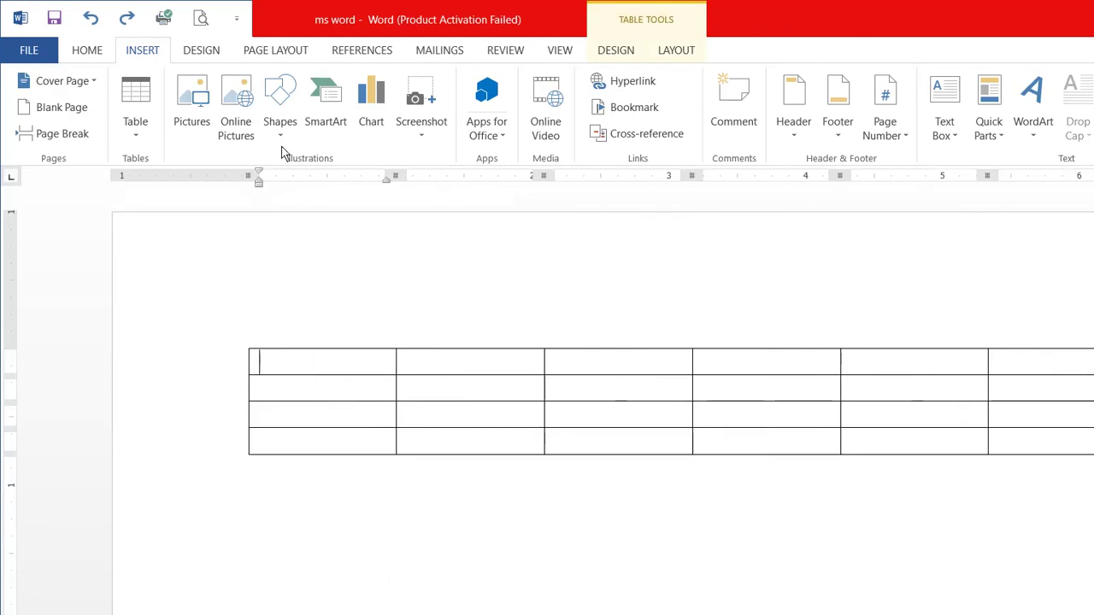
key(ctrl+z)
- Undo the remaining table for a blank page and show the Quick Tables calendar gallery
click(113, 111)
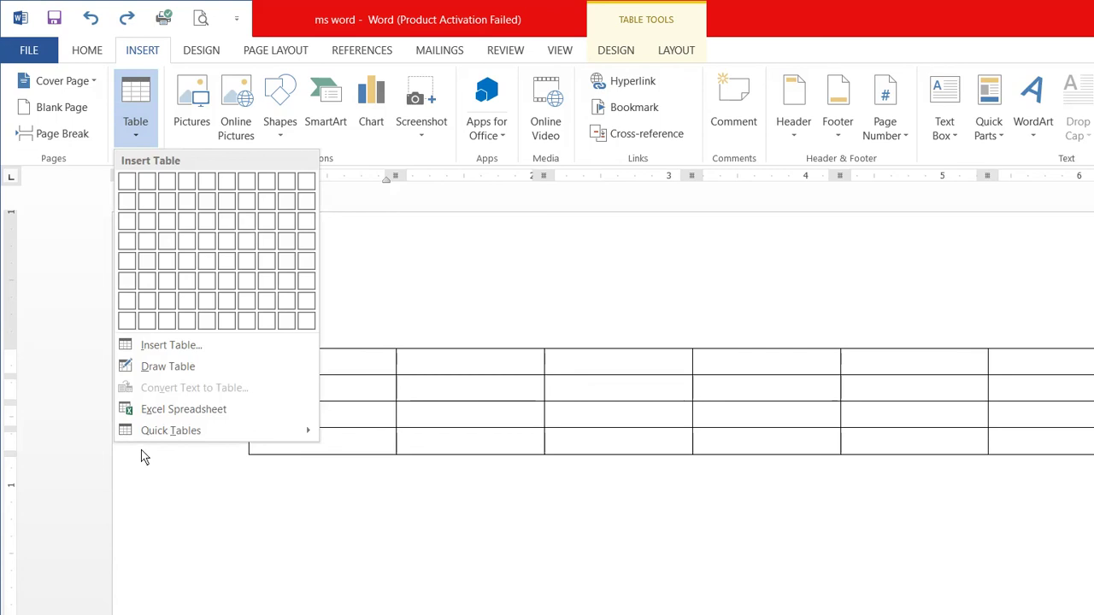
mouse_move(171, 430)
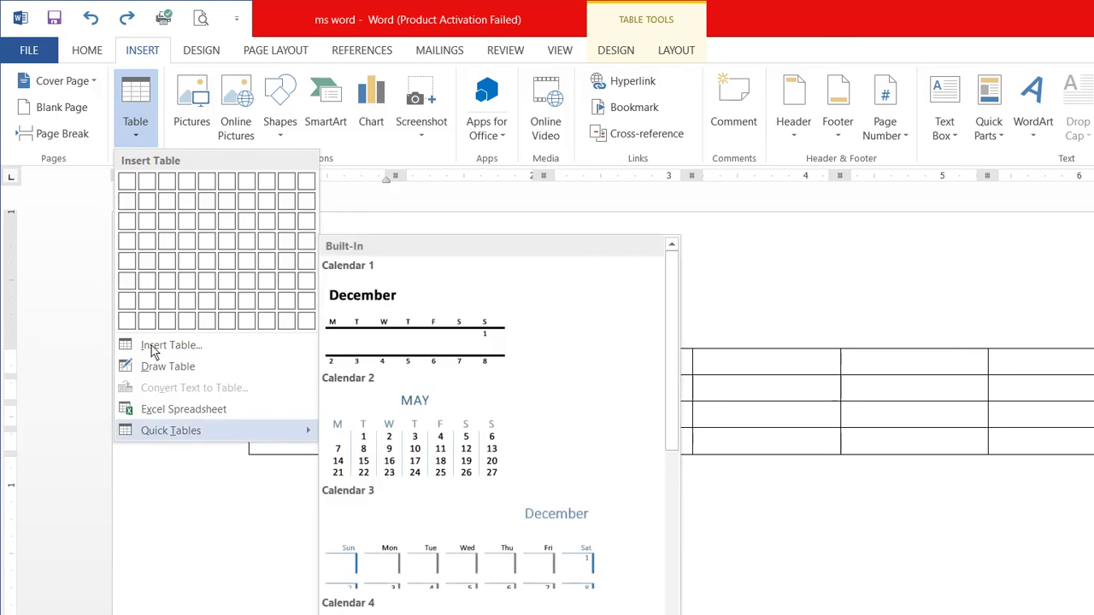
click(726, 466)
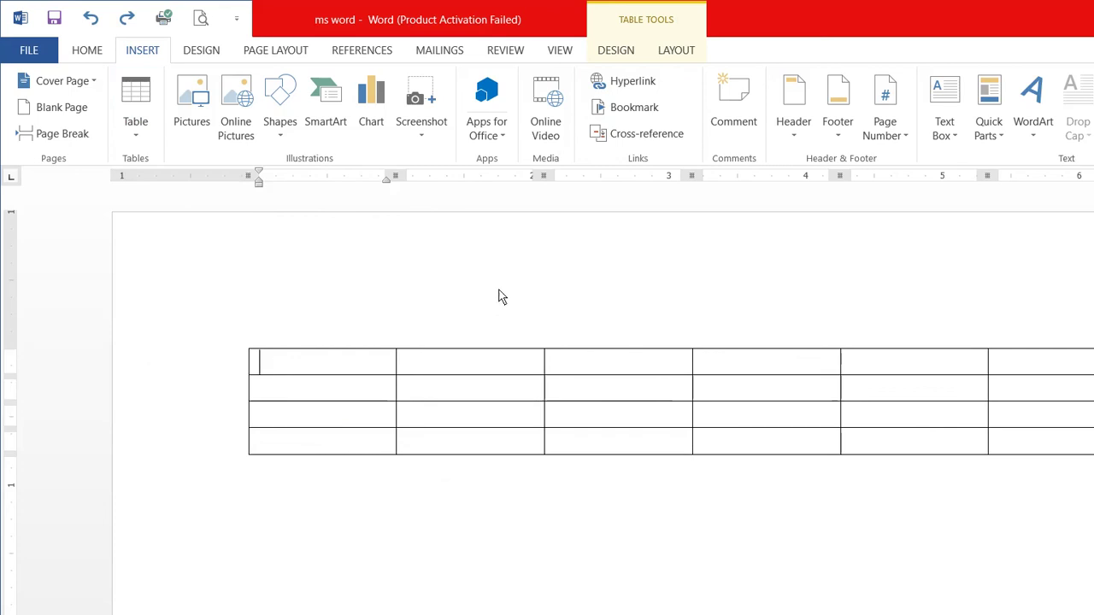
key(ctrl+z)
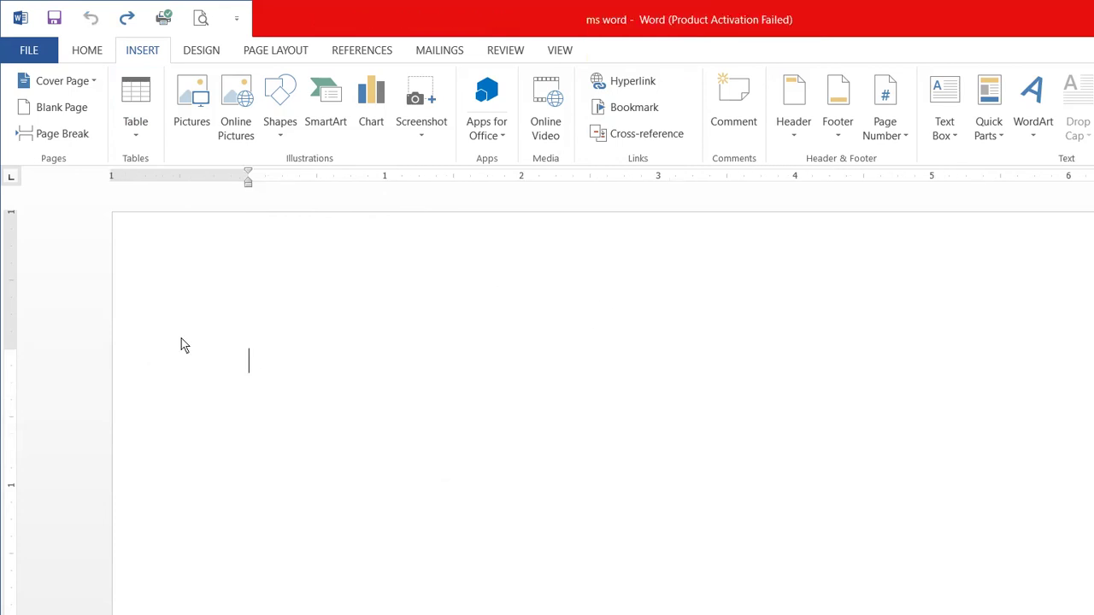
click(117, 108)
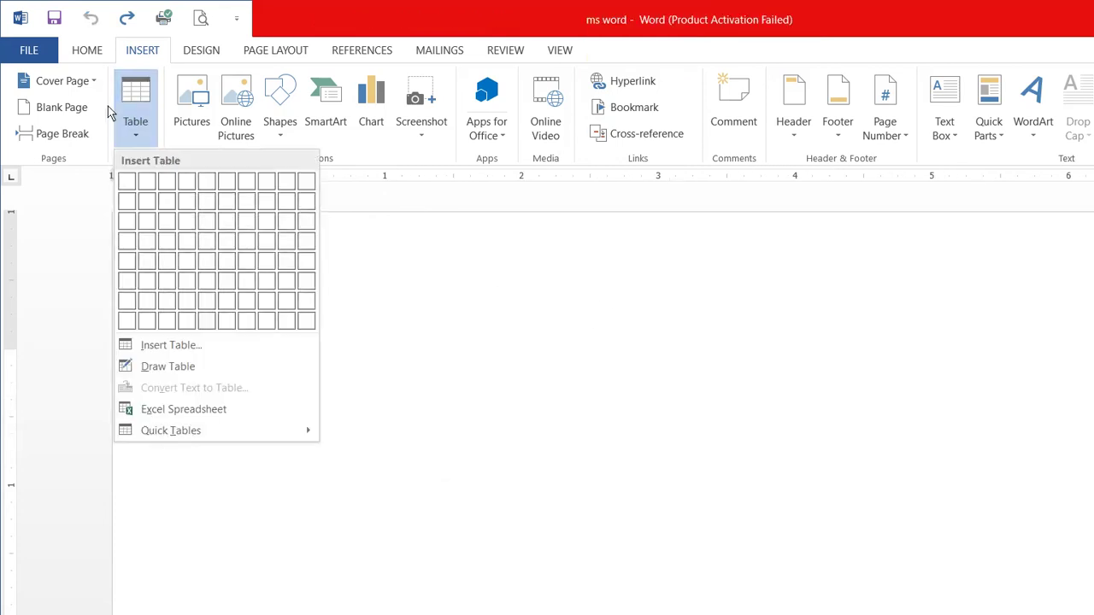
mouse_move(171, 429)
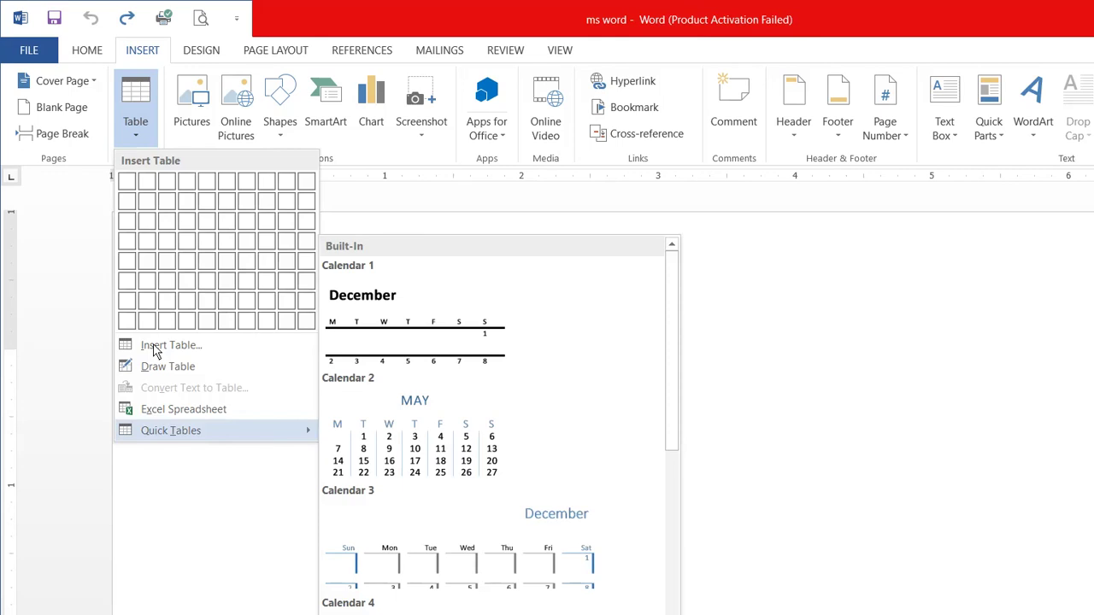
- Insert the Calendar 1 quick table and change its first weekday heading from M to U
click(329, 256)
scroll(350, 268, down, 3)
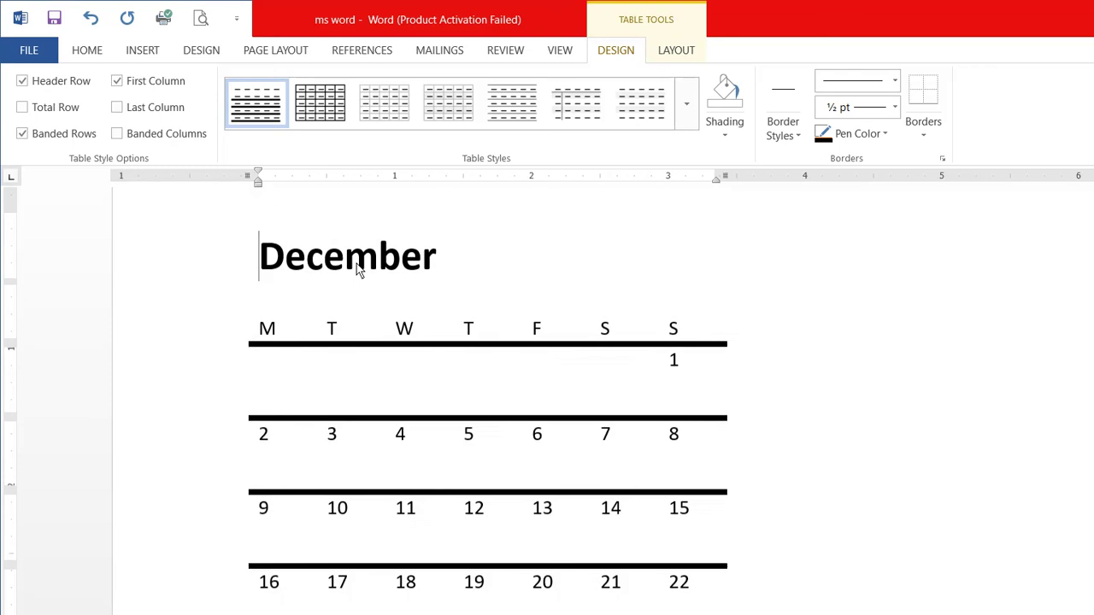
scroll(363, 315, down, 5)
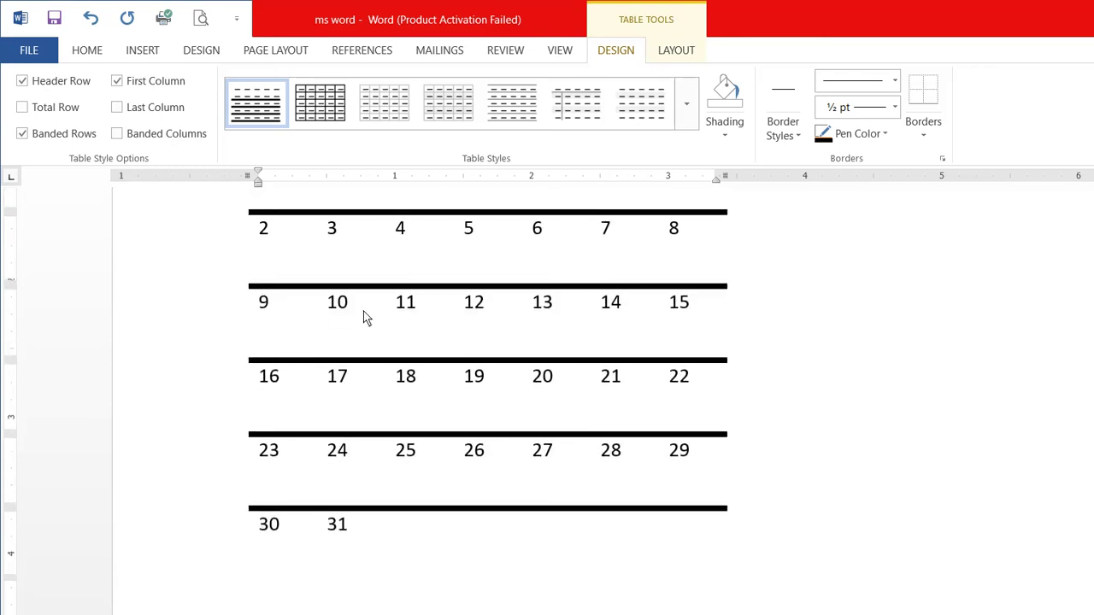
scroll(363, 314, up, 5)
key(Down)
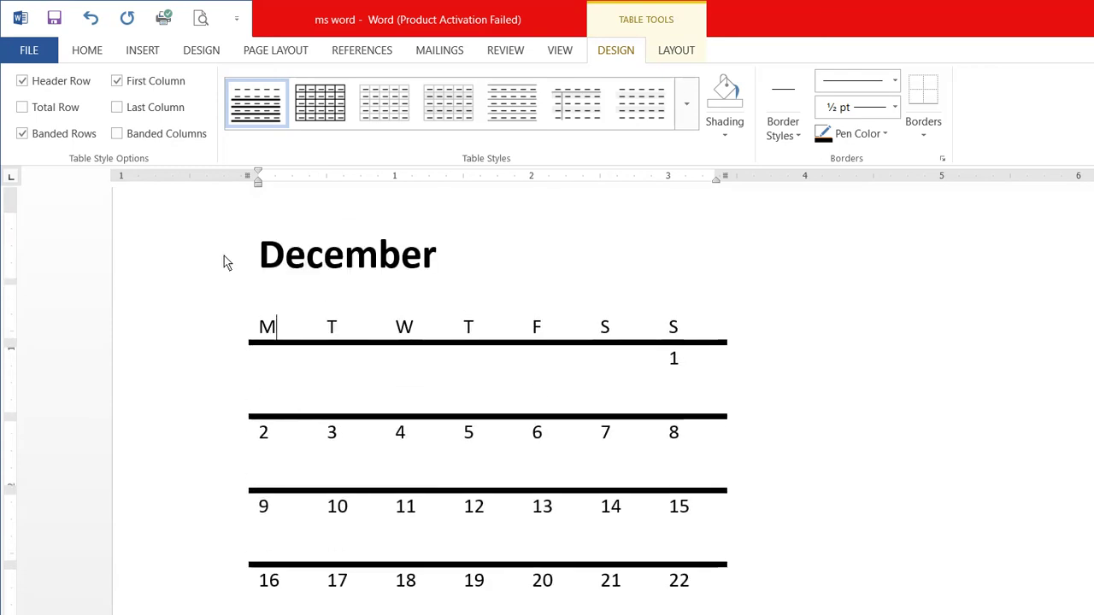
key(shift+Right)
text(K)
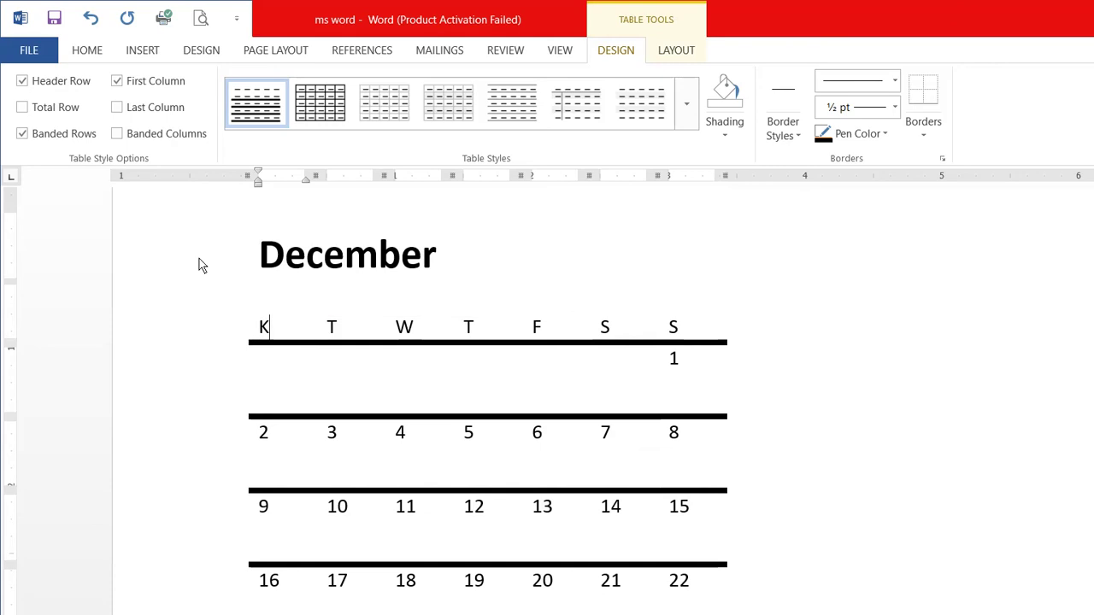
key(BackSpace)
text(U)
- Replace the calendar's December heading with JAN and reopen the Table menu
scroll(351, 256, up, 3)
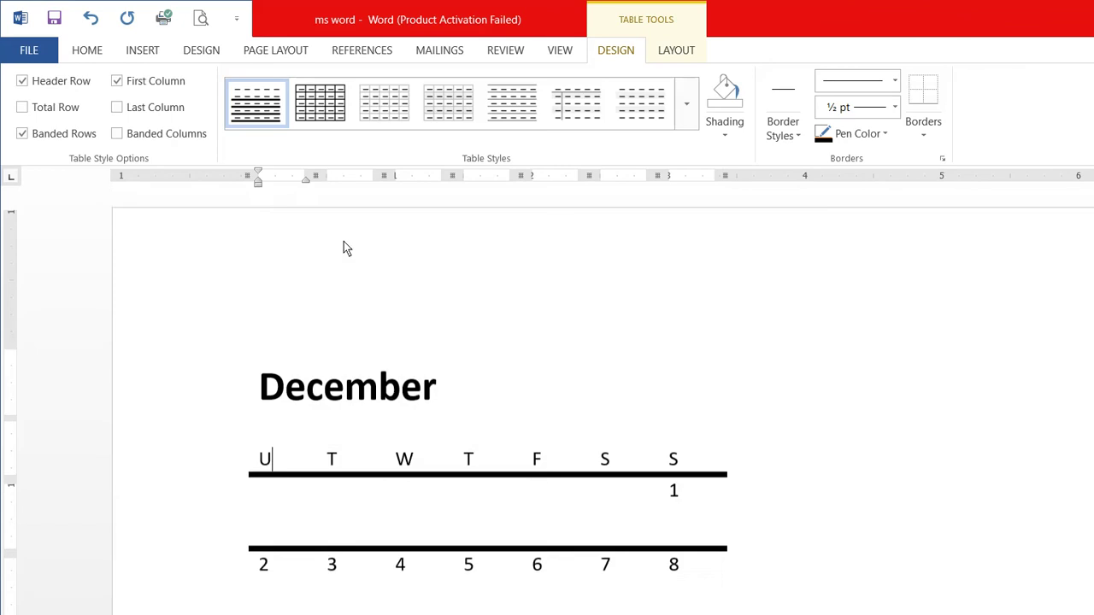
key(Up)
key(End)
key(shift+Home)
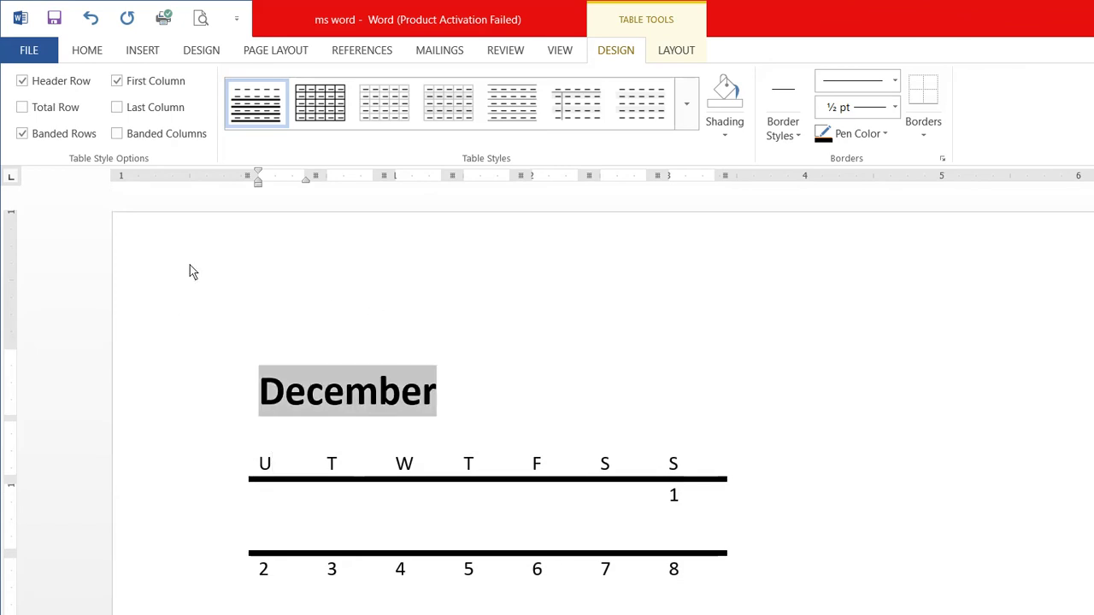
text(JAN)
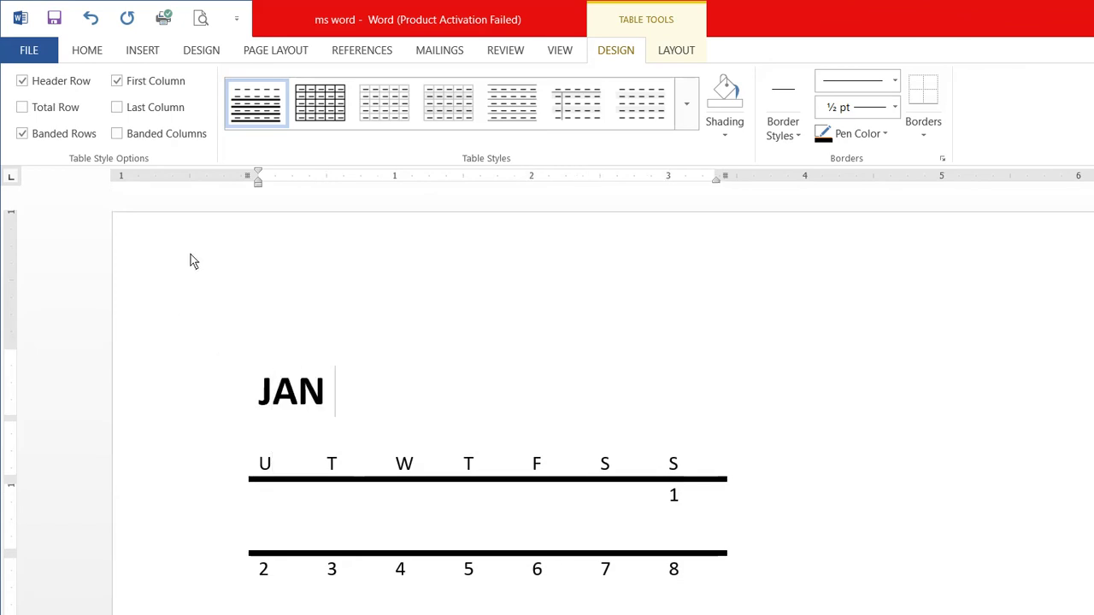
click(119, 48)
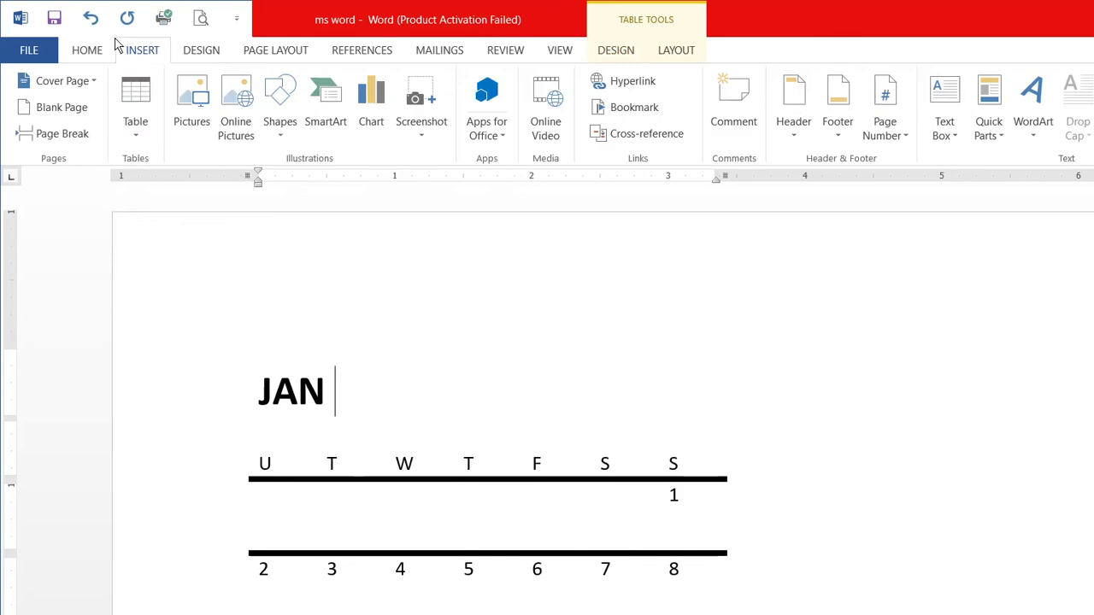
click(114, 111)
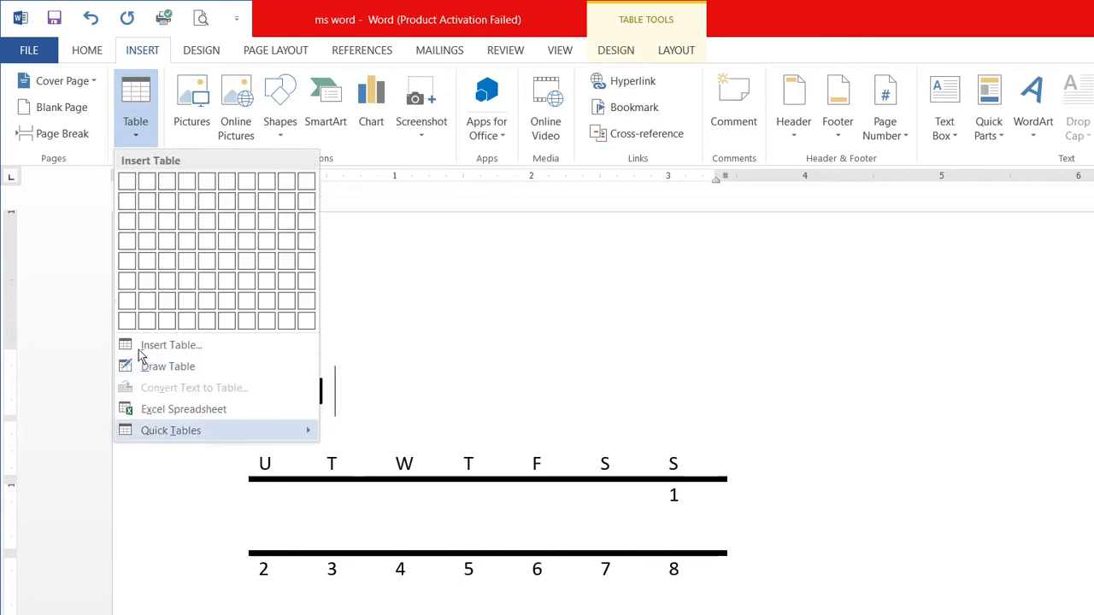
- Insert the blue May calendar quick table below the JAN heading
mouse_move(171, 430)
scroll(390, 479, down, 5)
scroll(386, 406, down, 3)
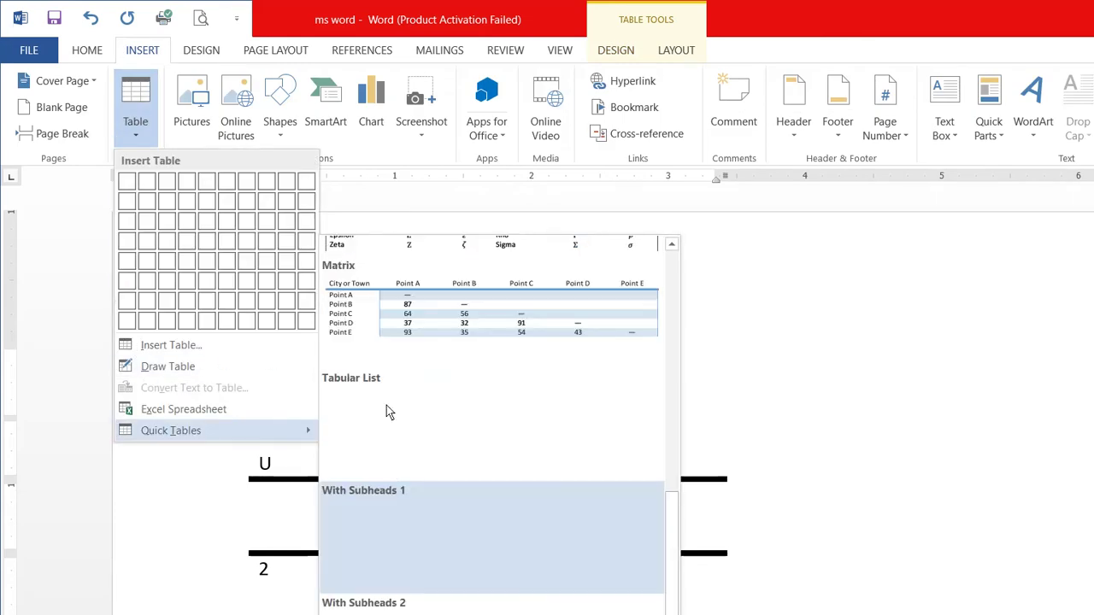
scroll(379, 398, up, 8)
click(304, 520)
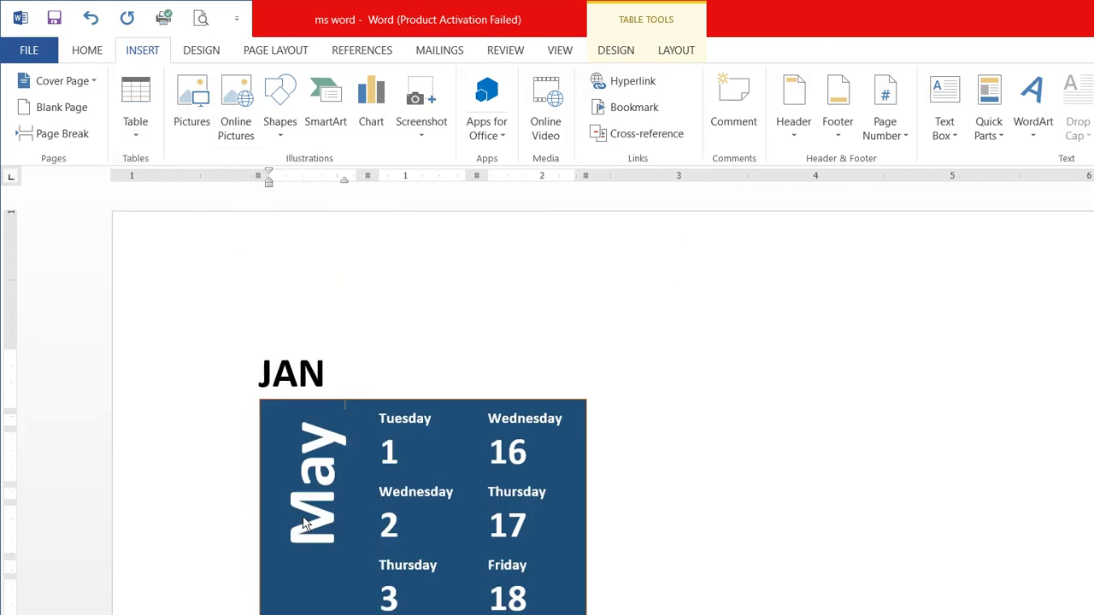
- Change the calendar's first Thursday date from 3 to 6
click(398, 462)
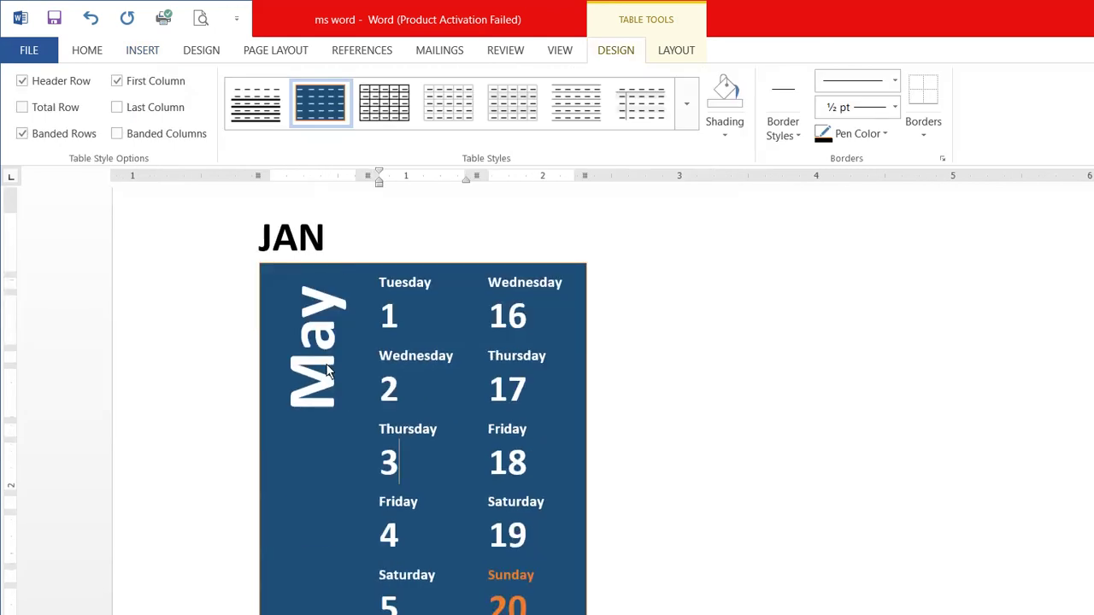
key(BackSpace)
text(6)
scroll(423, 320, down, 5)
scroll(423, 320, down, 4)
scroll(423, 321, down, 3)
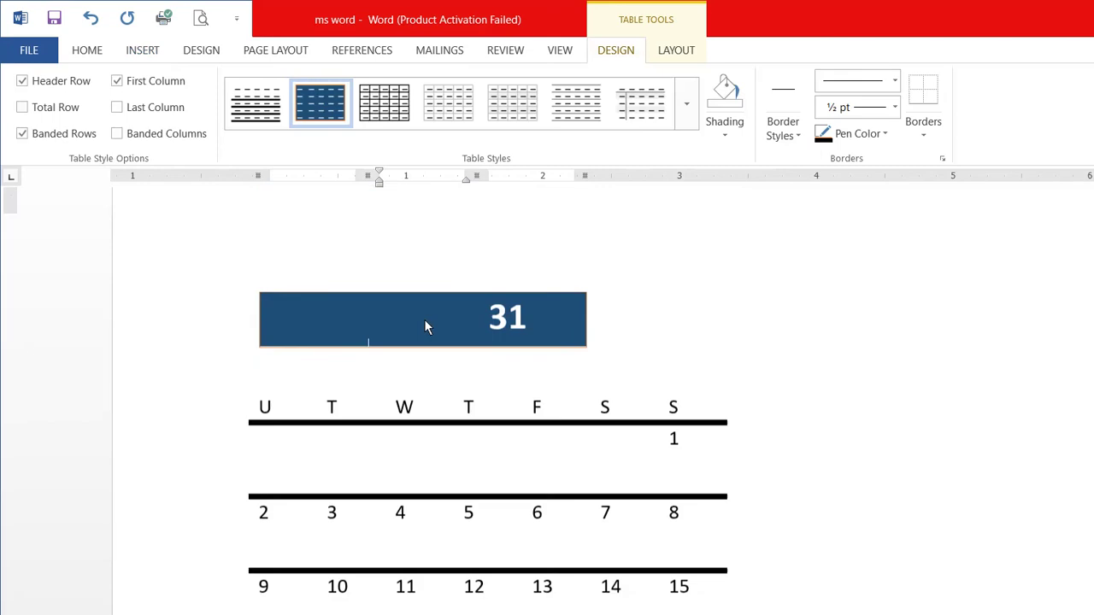
scroll(424, 319, up, 5)
scroll(424, 319, up, 5)
scroll(424, 319, up, 4)
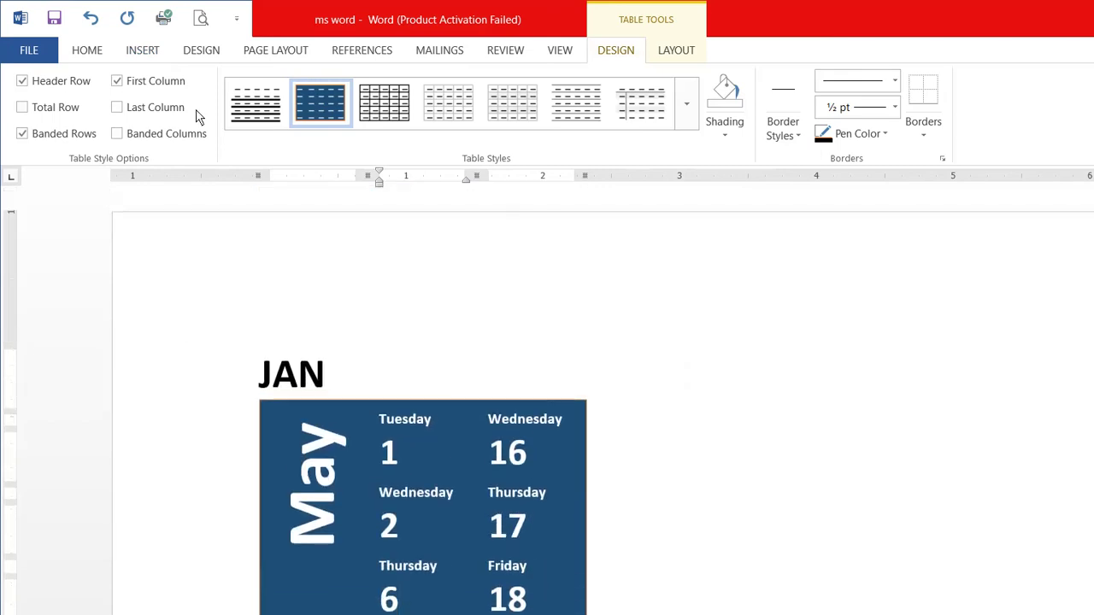
click(120, 48)
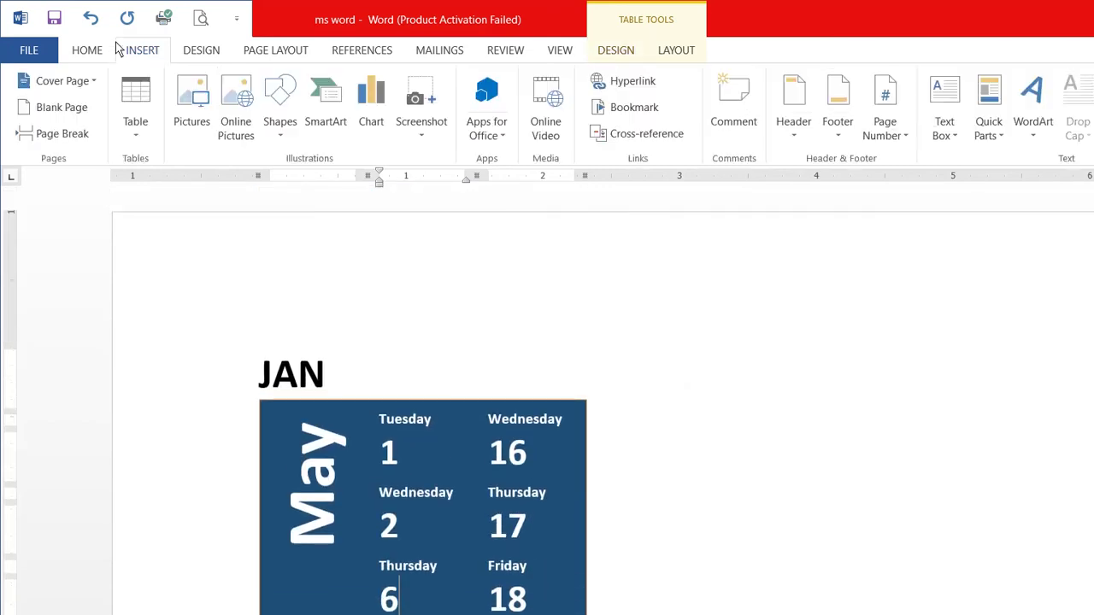
click(113, 106)
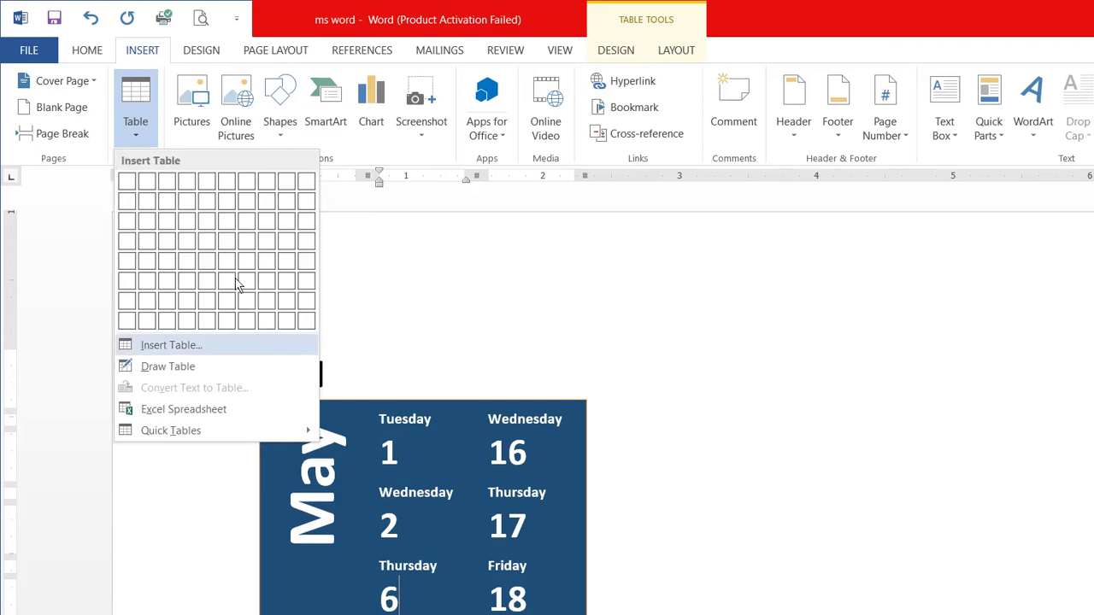
click(505, 252)
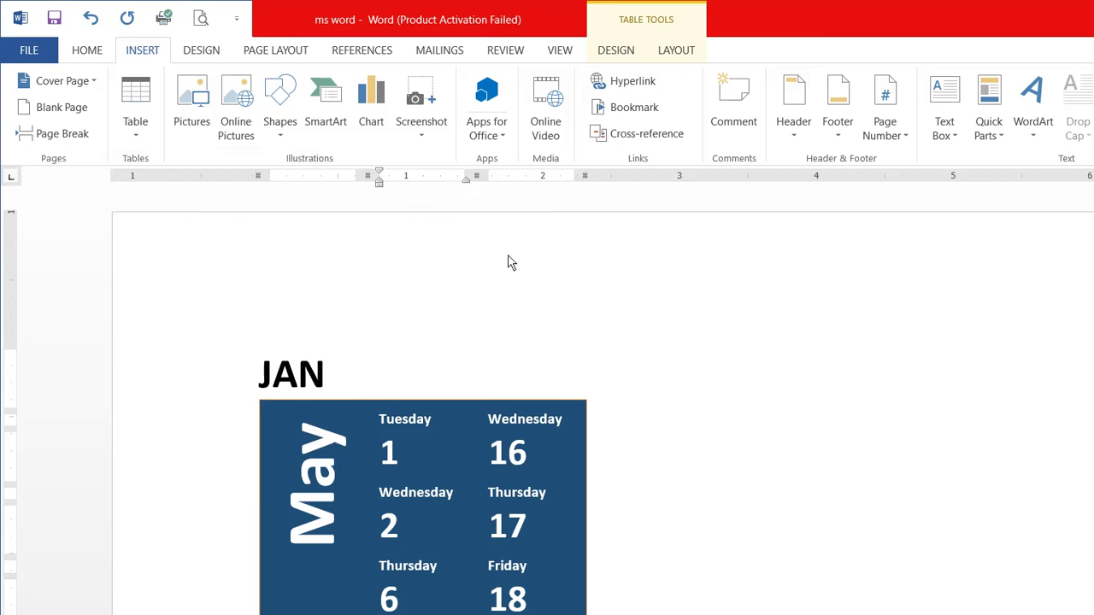
click(130, 123)
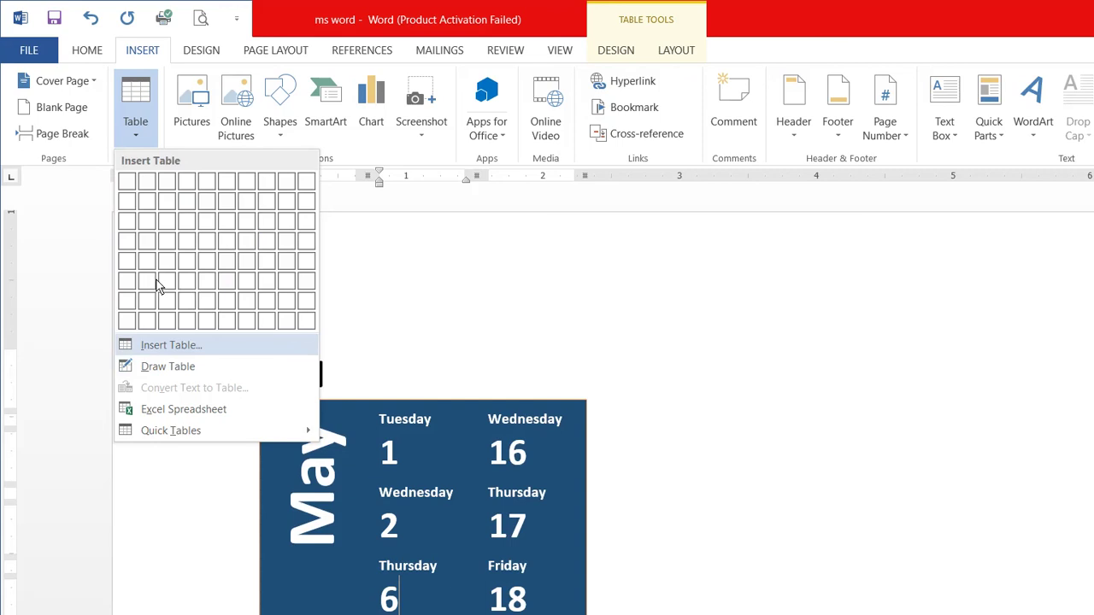
key(Return)
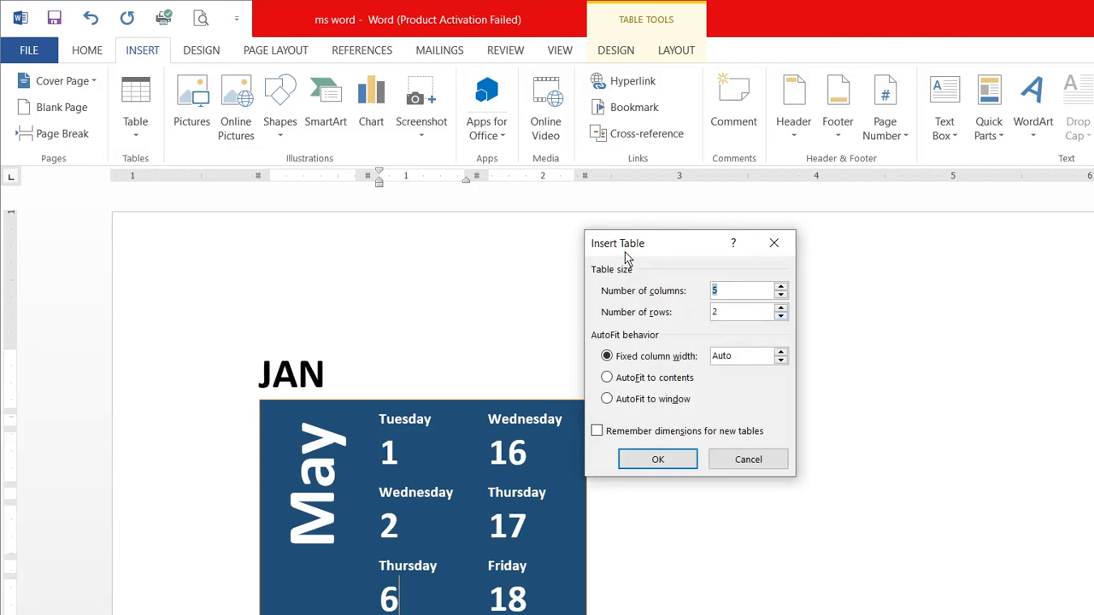
click(774, 242)
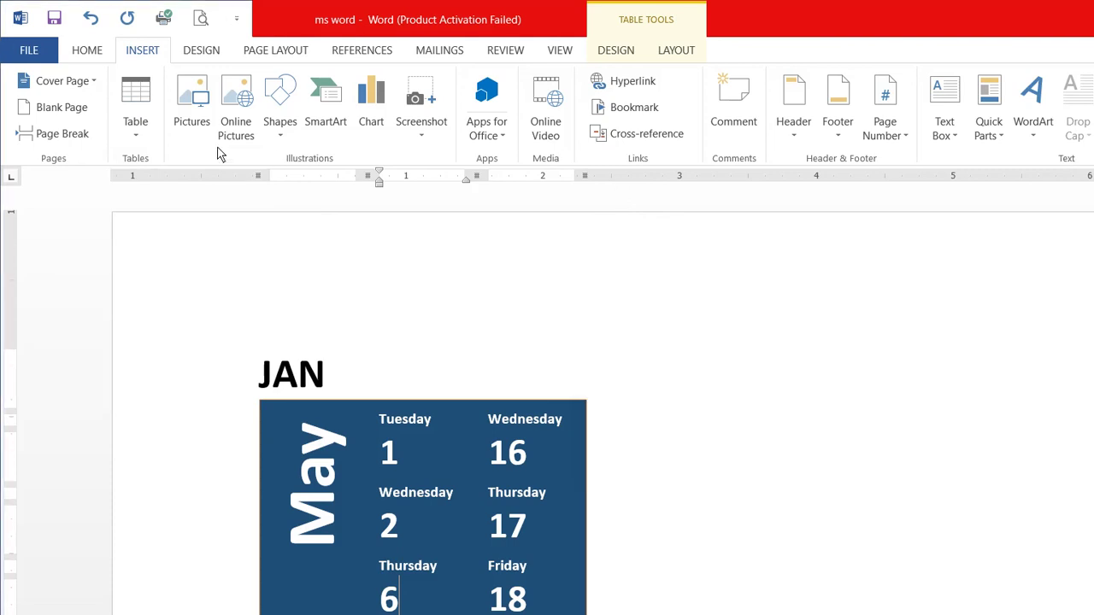
click(128, 120)
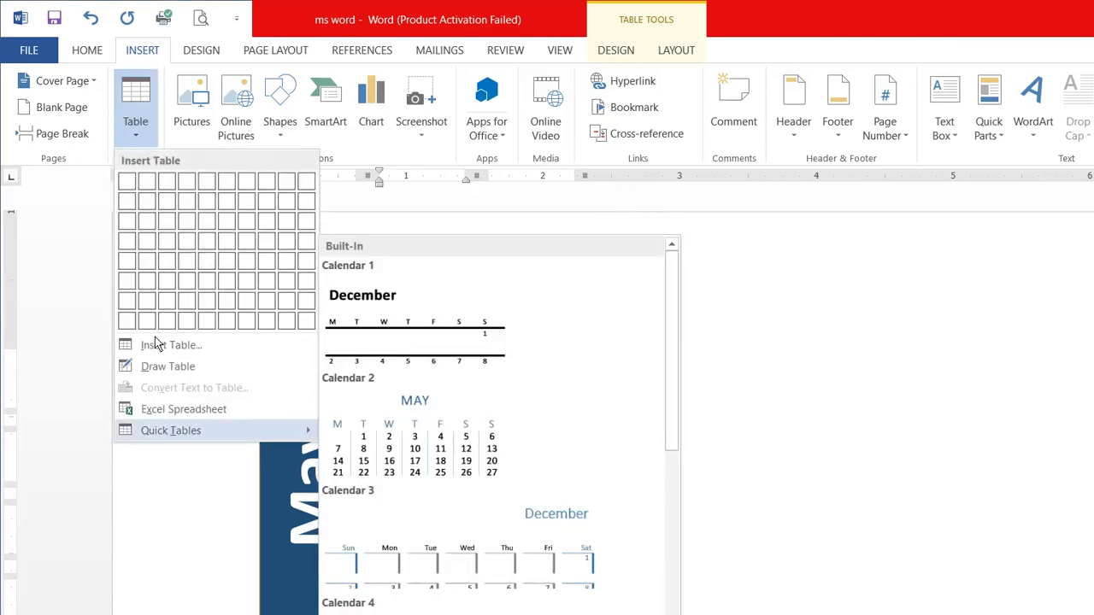
mouse_move(171, 430)
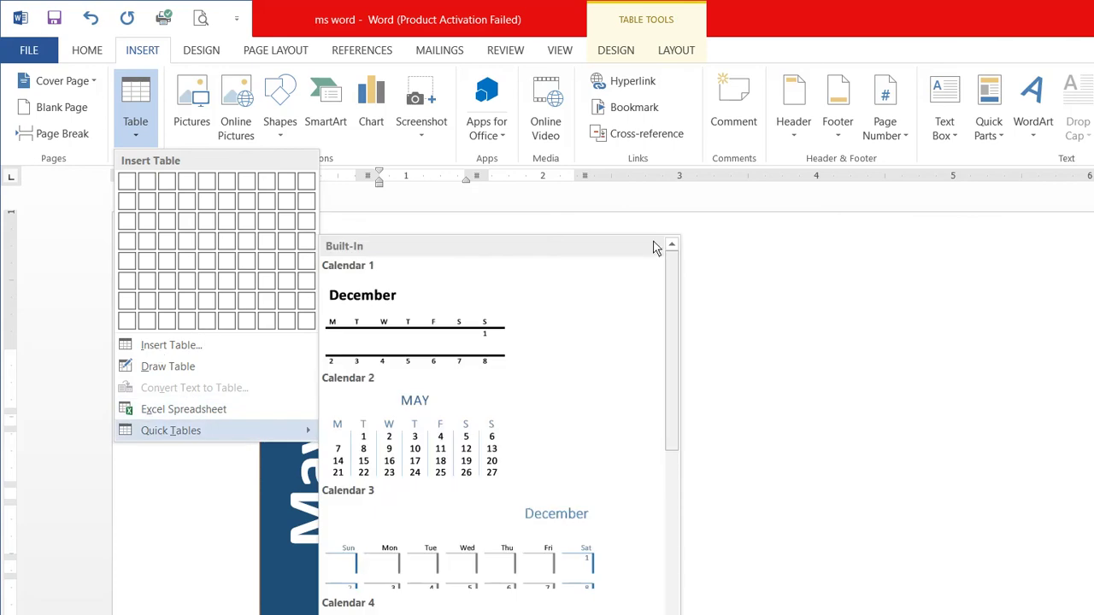
- Dismiss the Quick Tables gallery without inserting a table and return to the Home commands
click(715, 301)
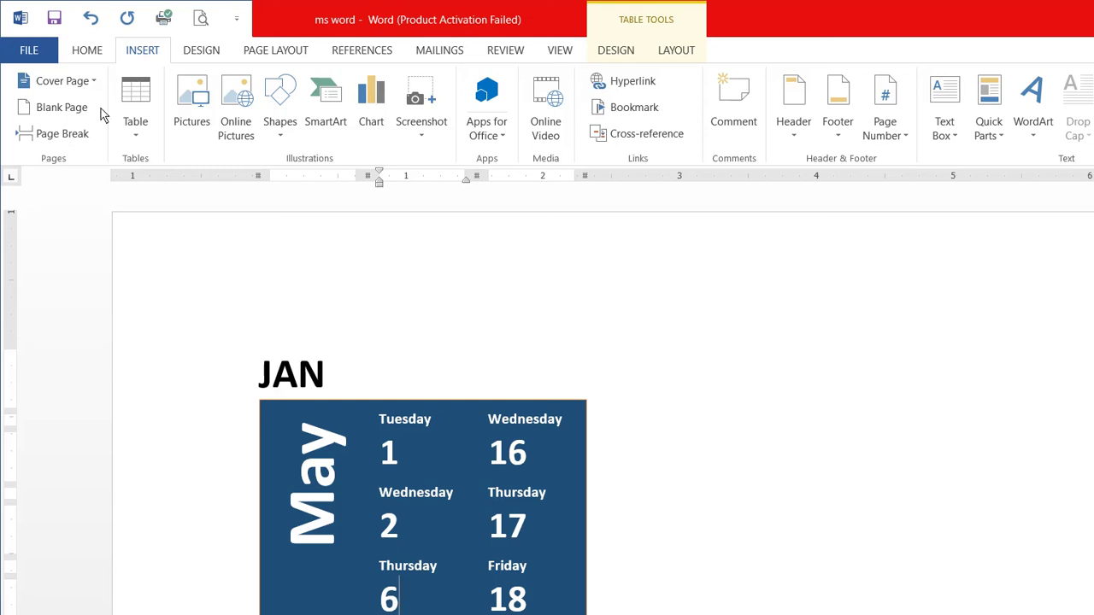
click(83, 47)
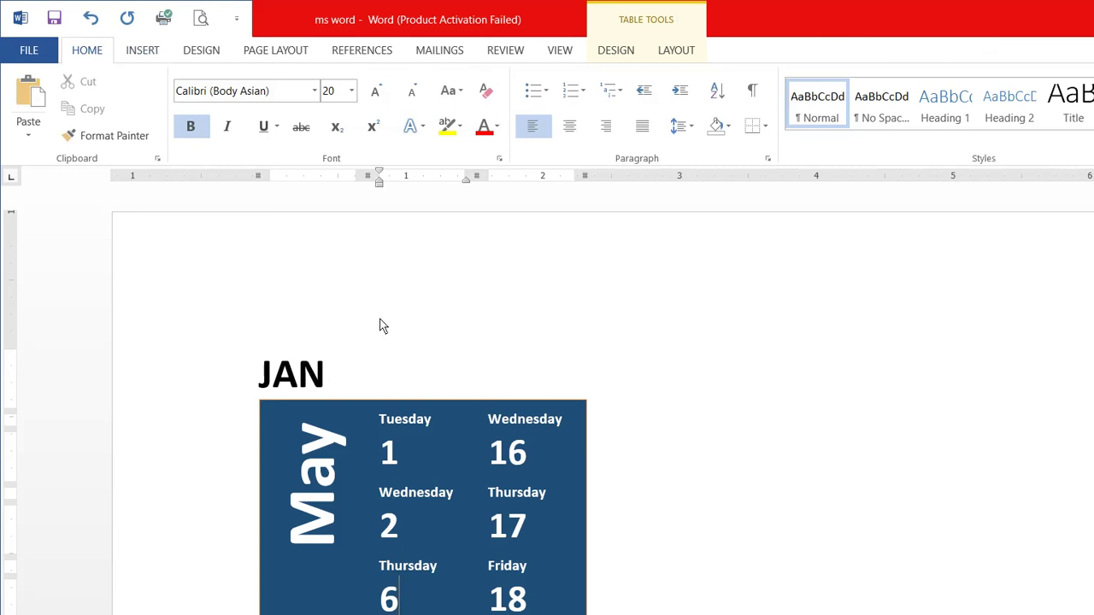
key(ctrl+y)
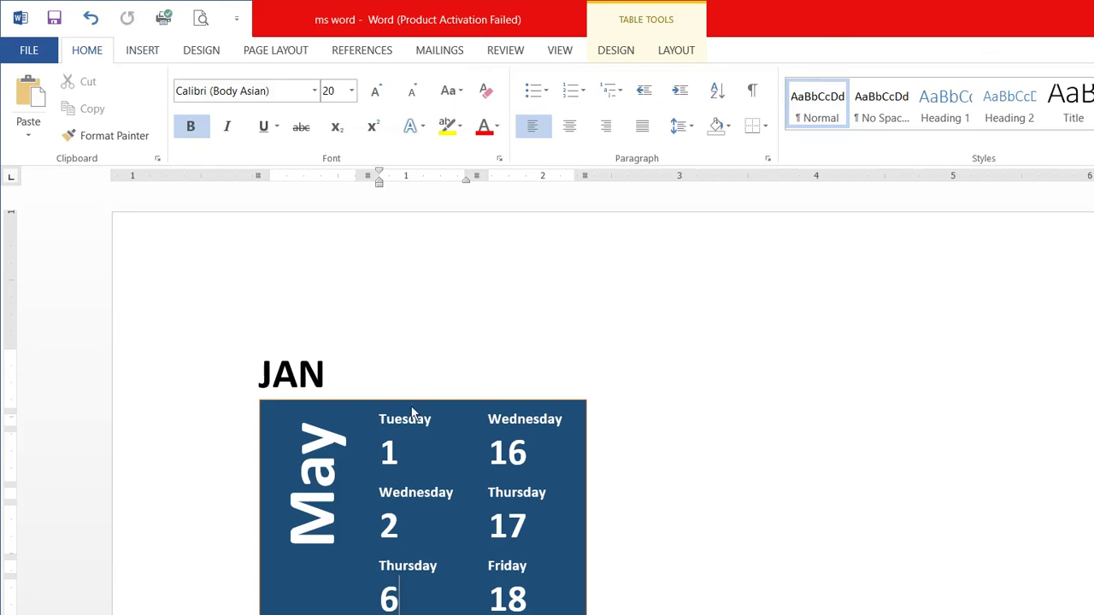